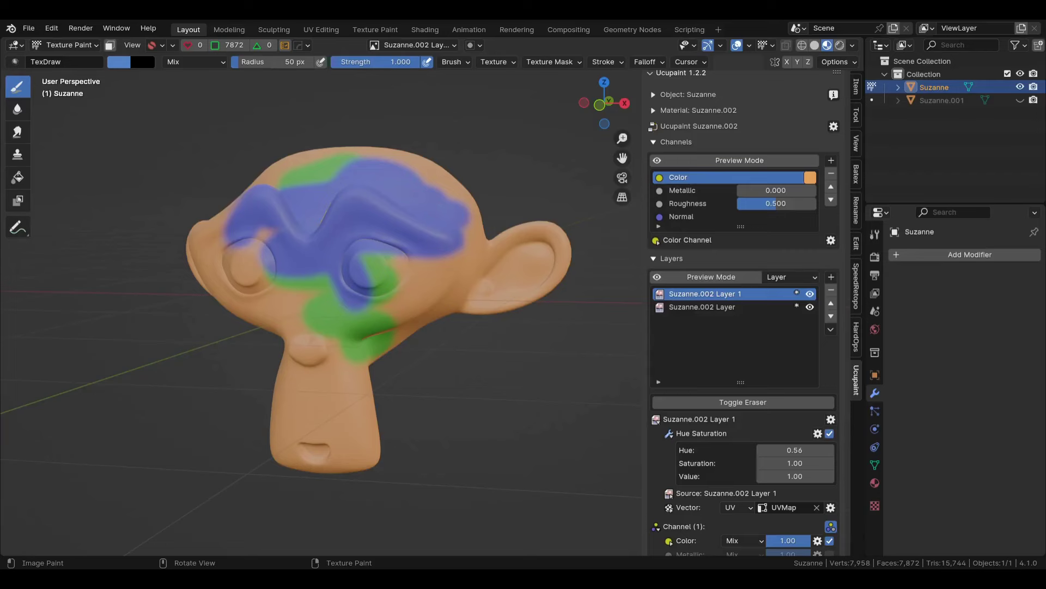
- Shift the Hue Saturation layer's hue to 0.83, turning the blue paint magenta
{"action": "left_click", "coordinate": [830, 316]}
{"action": "left_click", "coordinate": [831, 303]}
{"action": "scroll", "coordinate": [675, 402], "scroll_direction": "down", "scroll_amount": 2}
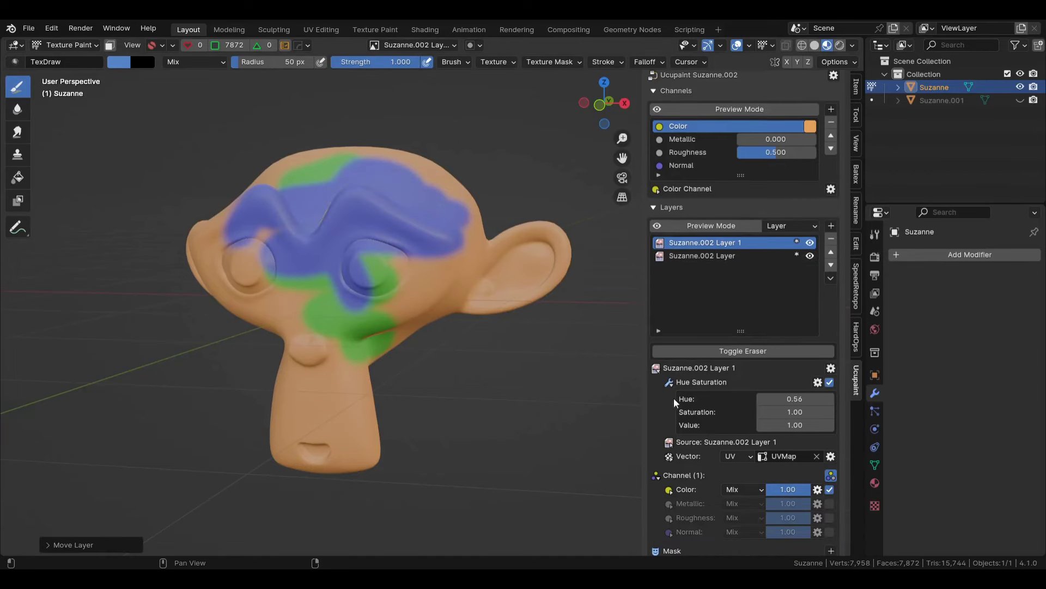
{"action": "mouse_move", "coordinate": [785, 399]}
{"action": "left_mouse_down"}
{"action": "mouse_move", "coordinate": [817, 398]}
{"action": "mouse_move", "coordinate": [763, 412]}
{"action": "mouse_move", "coordinate": [829, 411]}
{"action": "mouse_move", "coordinate": [801, 425]}
{"action": "left_mouse_up"}
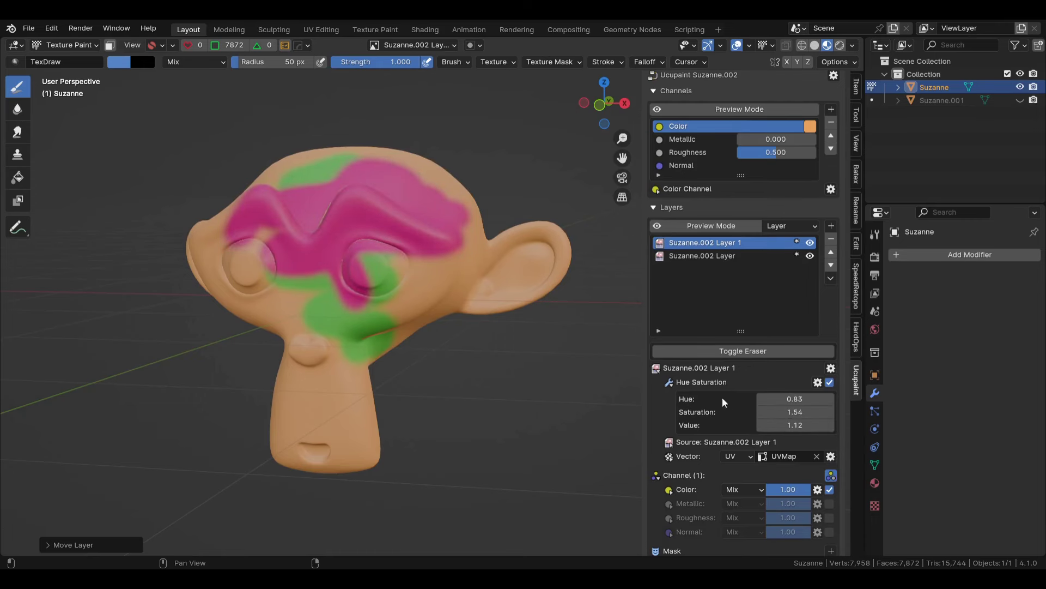
{"action": "scroll", "coordinate": [724, 402], "scroll_direction": "down", "scroll_amount": 2}
- Add a New Image Mask to the Hue Saturation layer
{"action": "left_click", "coordinate": [831, 509]}
{"action": "key", "text": "Escape"}
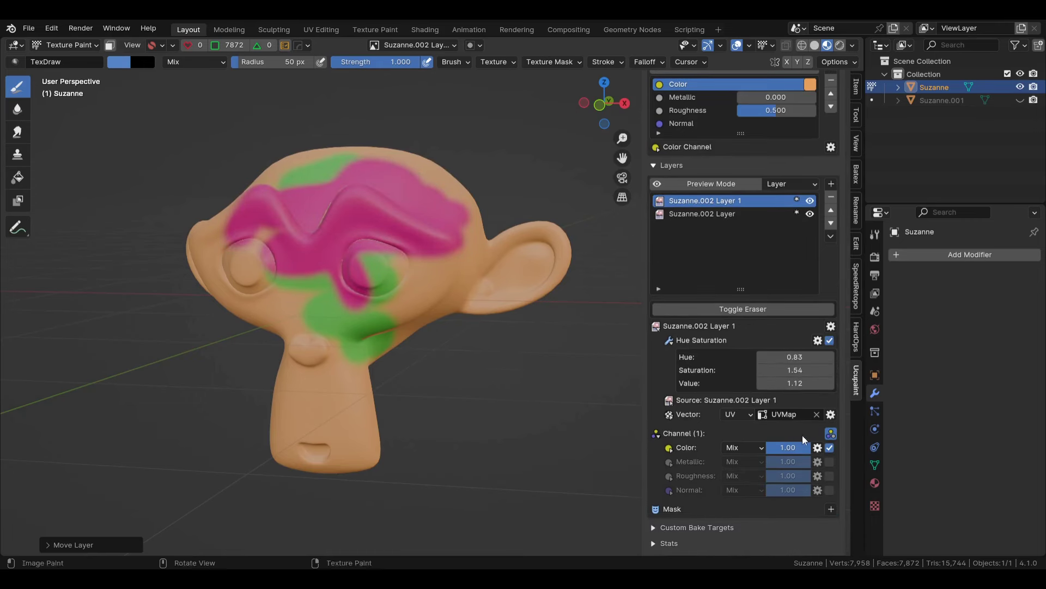
{"action": "left_click", "coordinate": [831, 509]}
{"action": "left_click", "coordinate": [507, 368]}
{"action": "left_click", "coordinate": [525, 478]}
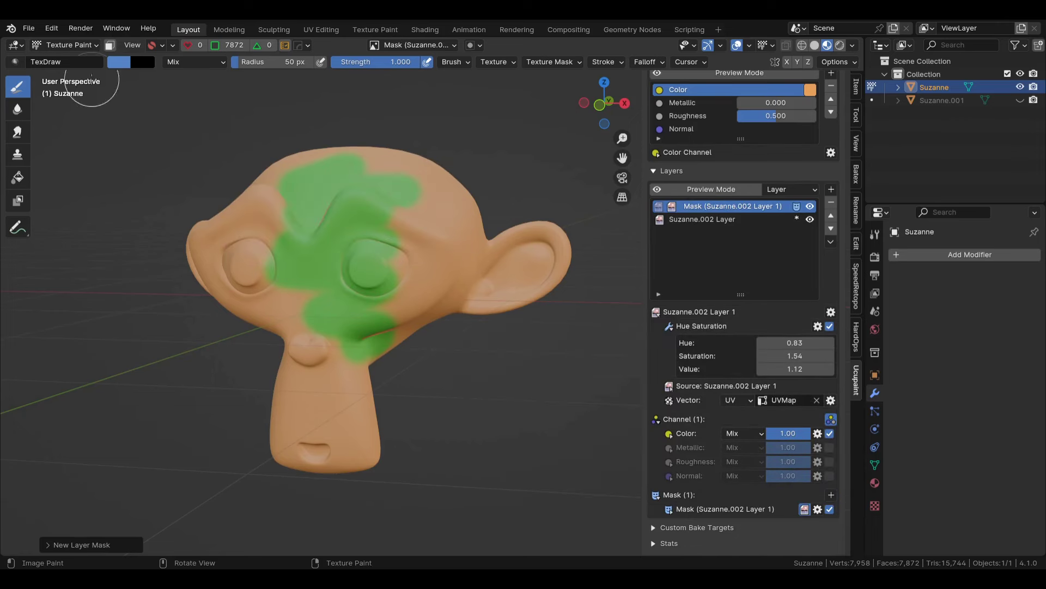
- Paint the mask white across the eyes and forehead to reveal magenta
{"action": "left_click", "coordinate": [119, 61]}
{"action": "left_click_drag", "start_coordinate": [202, 235], "coordinate": [155, 263]}
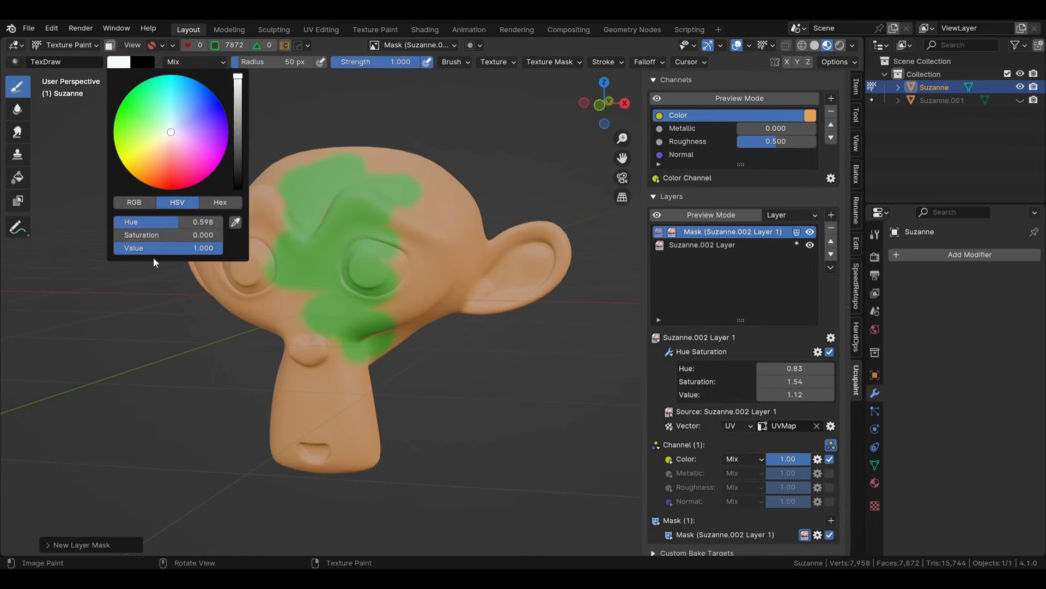
{"action": "mouse_move", "coordinate": [256, 229]}
{"action": "left_mouse_down"}
{"action": "mouse_move", "coordinate": [322, 199]}
{"action": "mouse_move", "coordinate": [421, 240]}
{"action": "mouse_move", "coordinate": [273, 300]}
{"action": "mouse_move", "coordinate": [309, 209]}
{"action": "mouse_move", "coordinate": [367, 264]}
{"action": "left_mouse_up"}
{"action": "middle_click_drag", "start_coordinate": [376, 267], "coordinate": [614, 280]}
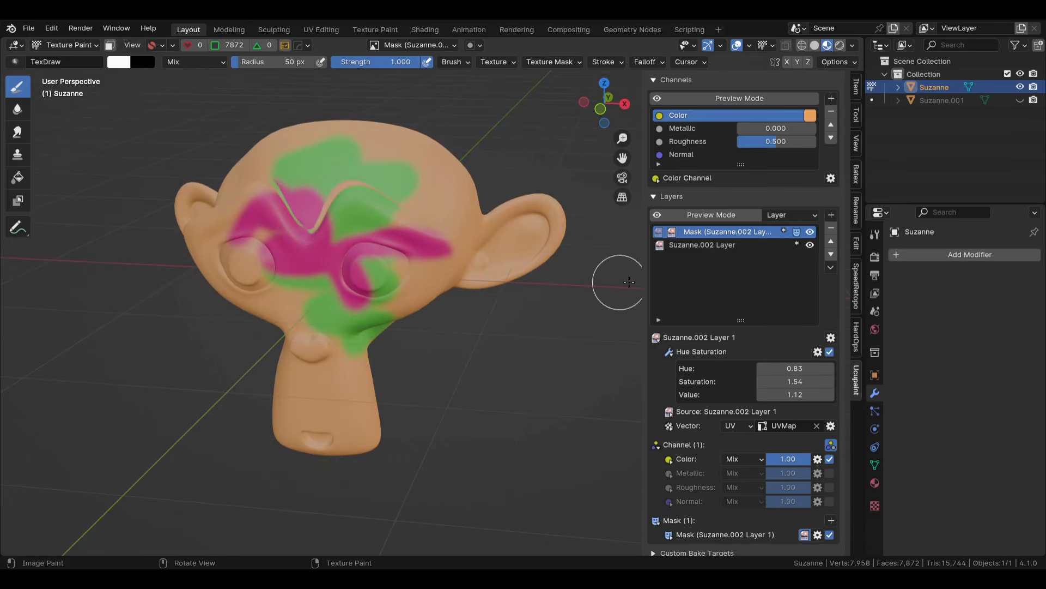
- Preview the layer as Specific Mask, then return to normal colour view
{"action": "left_click", "coordinate": [755, 218]}
{"action": "left_click", "coordinate": [790, 215]}
{"action": "left_click", "coordinate": [793, 276]}
{"action": "left_click", "coordinate": [792, 215]}
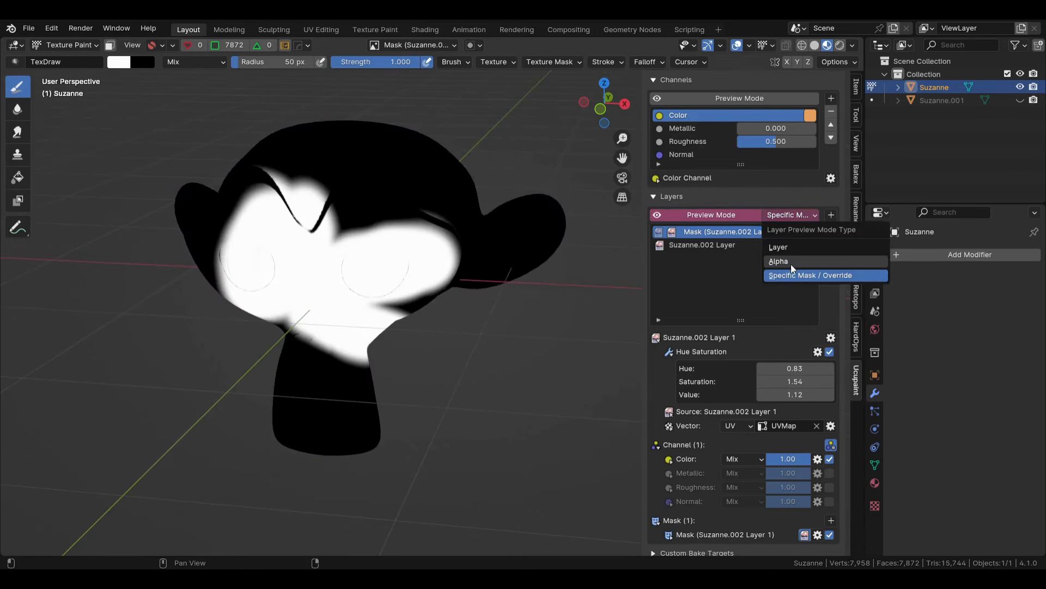
{"action": "left_click", "coordinate": [778, 247]}
{"action": "left_click", "coordinate": [711, 214]}
{"action": "mouse_move", "coordinate": [414, 245]}
{"action": "middle_mouse_down"}
{"action": "mouse_move", "coordinate": [444, 164]}
{"action": "mouse_move", "coordinate": [377, 178]}
{"action": "mouse_move", "coordinate": [430, 247]}
{"action": "middle_mouse_up"}
- Add a Checker layer on the Normal channel as a Bump Map
{"action": "left_click", "coordinate": [832, 214]}
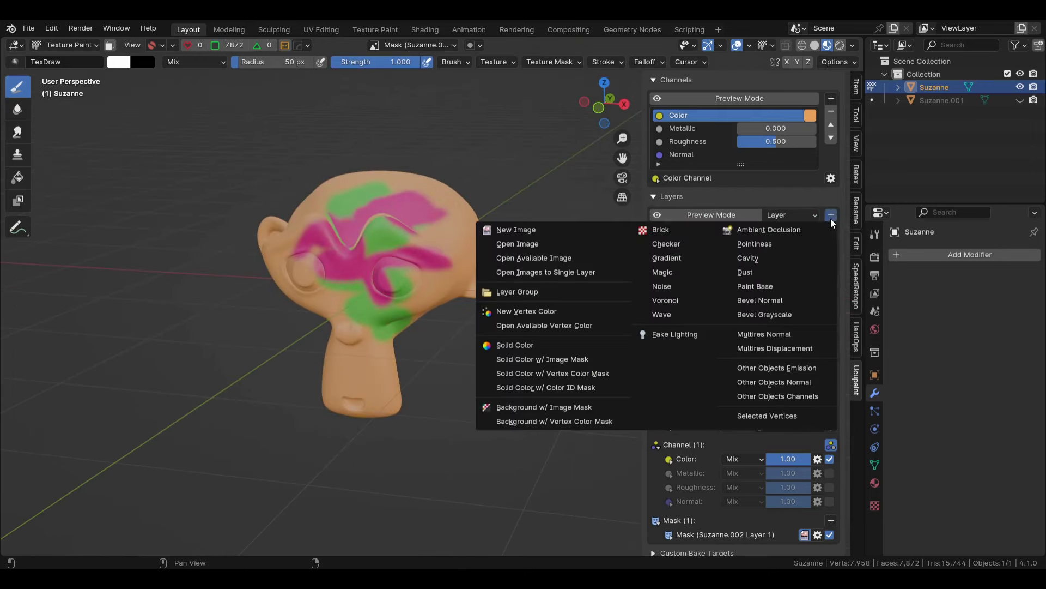
{"action": "left_click", "coordinate": [659, 243]}
{"action": "left_click", "coordinate": [703, 252]}
{"action": "left_click", "coordinate": [702, 325]}
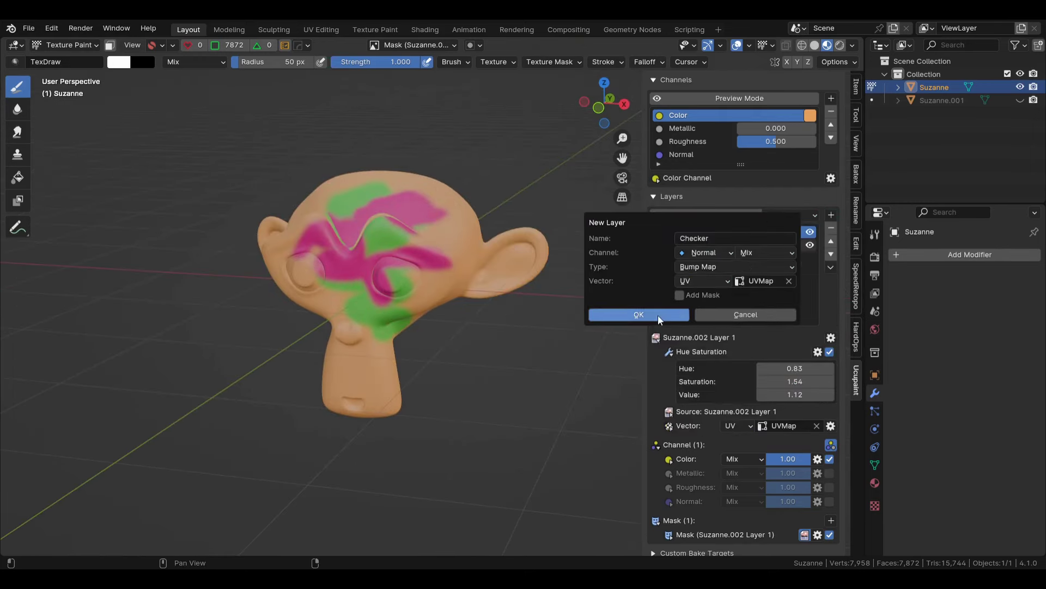
{"action": "left_click", "coordinate": [658, 315]}
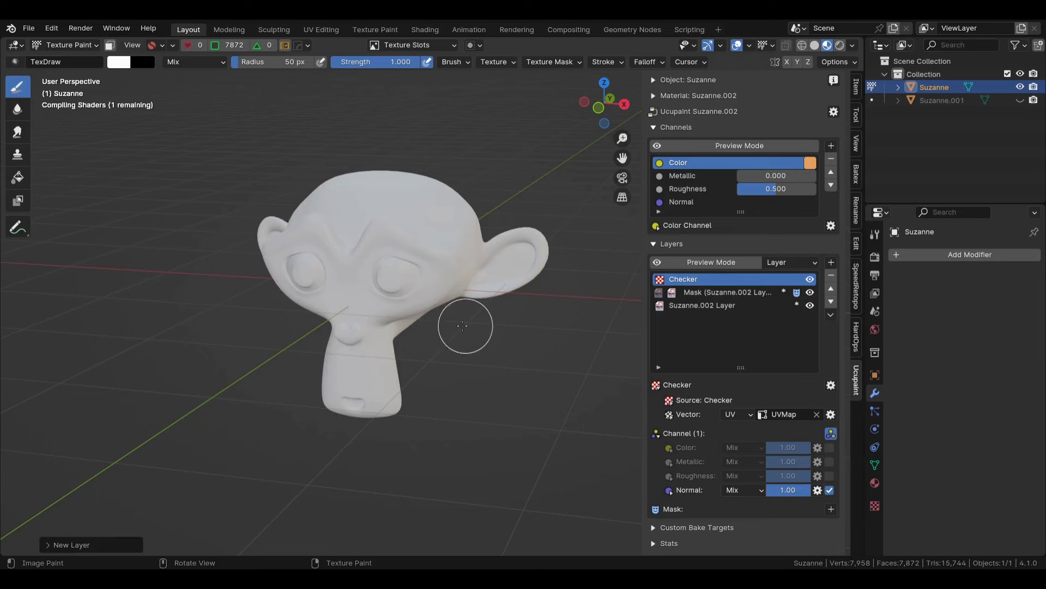
- Set the Checker source scale to 34.800
{"action": "left_click", "coordinate": [677, 402]}
{"action": "left_click_drag", "start_coordinate": [797, 447], "coordinate": [834, 447]}
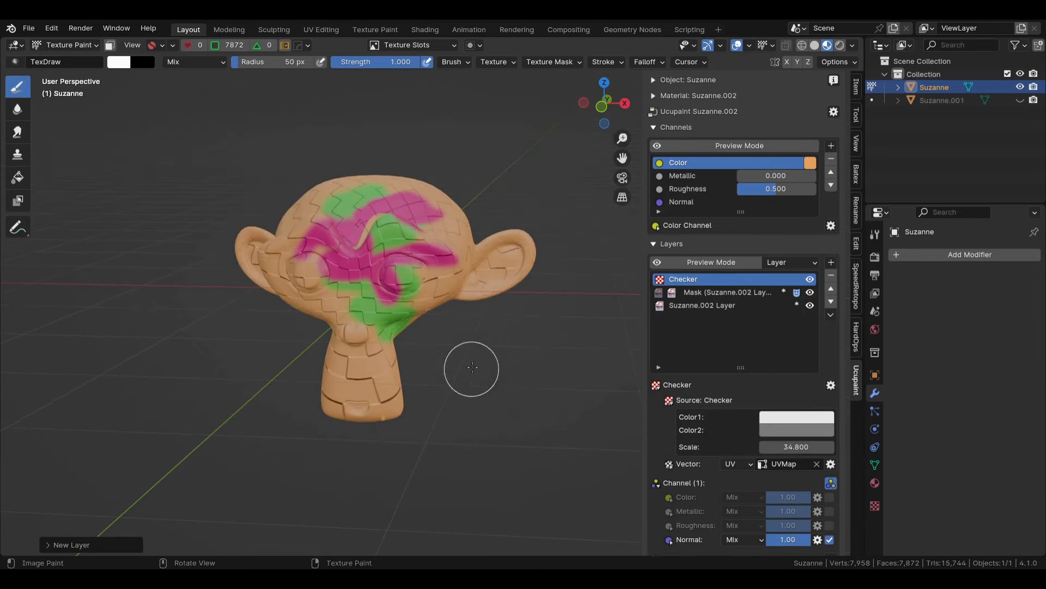
{"action": "middle_click_drag", "start_coordinate": [472, 368], "coordinate": [480, 346]}
{"action": "scroll", "coordinate": [479, 346], "scroll_direction": "up", "scroll_amount": 1}
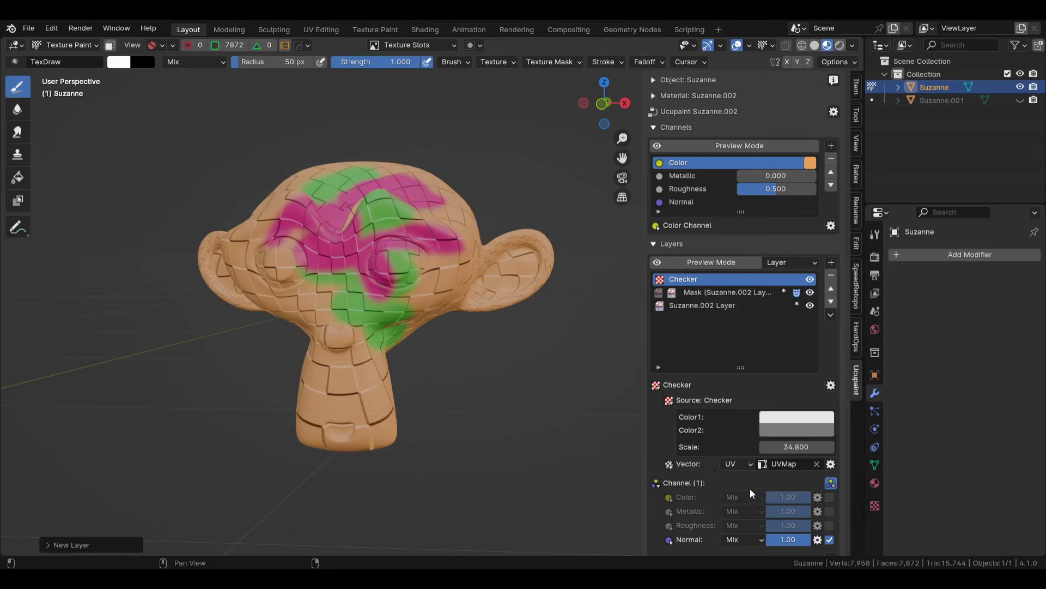
- Enable the Checker on the Color channel with Add blend mode
{"action": "left_click", "coordinate": [830, 497]}
{"action": "scroll", "coordinate": [747, 450], "scroll_direction": "down", "scroll_amount": 1}
{"action": "left_click", "coordinate": [743, 471]}
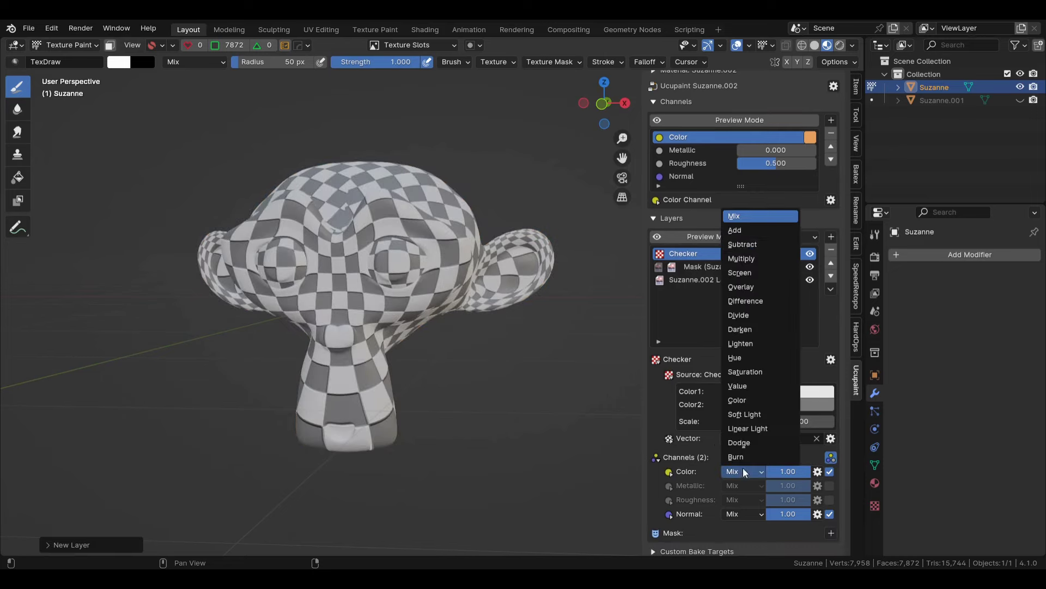
{"action": "left_click", "coordinate": [740, 235]}
{"action": "mouse_move", "coordinate": [551, 374]}
{"action": "middle_mouse_down"}
{"action": "mouse_move", "coordinate": [379, 345]}
{"action": "mouse_move", "coordinate": [545, 344]}
{"action": "middle_mouse_up"}
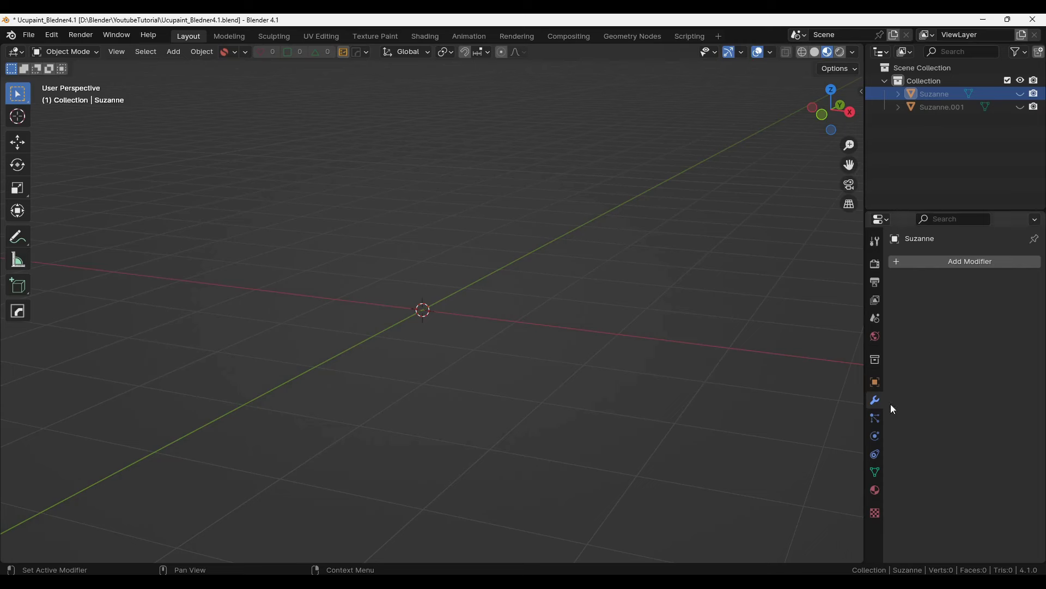
{"action": "left_click", "coordinate": [51, 34]}
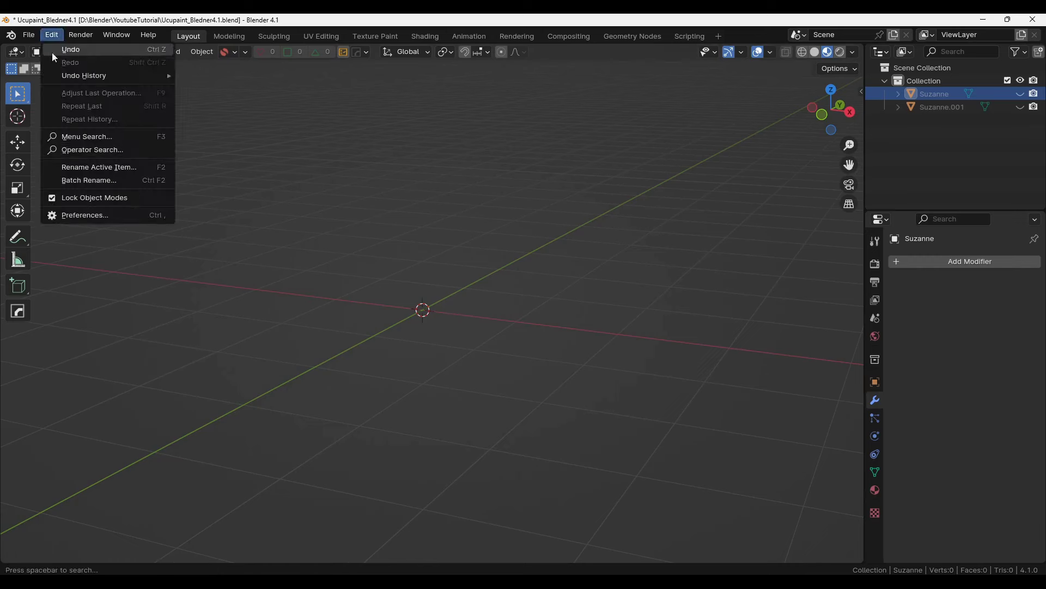
{"action": "left_click", "coordinate": [77, 216]}
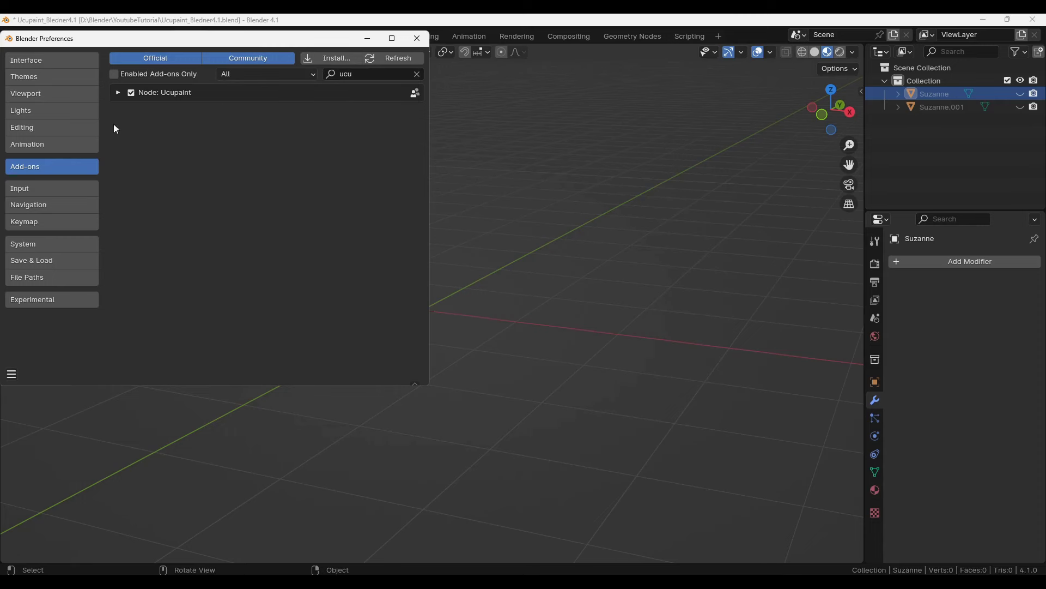
{"action": "left_click", "coordinate": [132, 95]}
{"action": "left_click", "coordinate": [131, 93]}
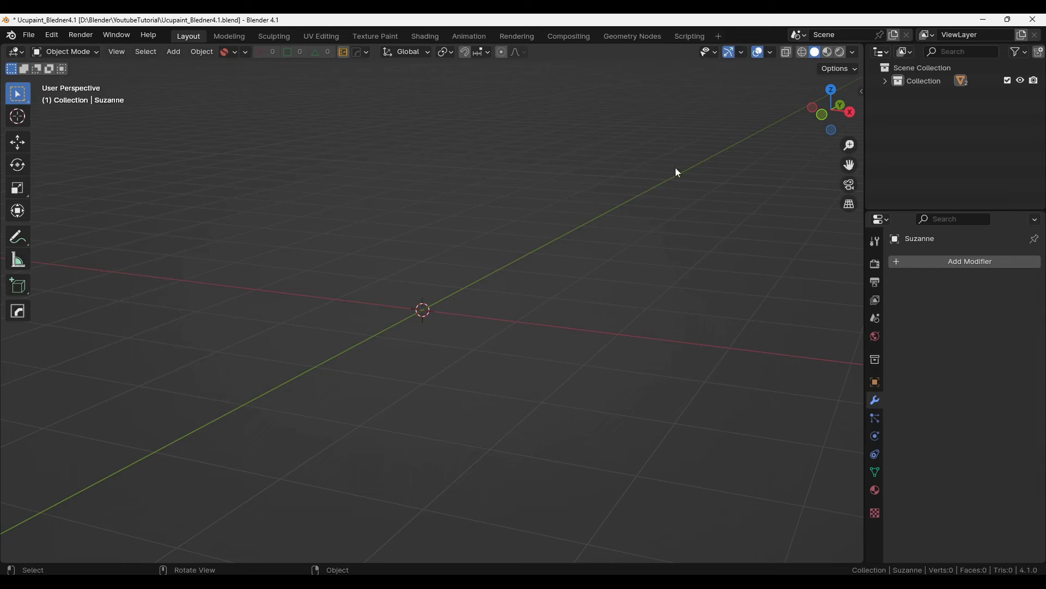
- Switch to Material Preview shading and add a Monkey mesh
{"action": "left_click", "coordinate": [824, 55]}
{"action": "left_click", "coordinate": [178, 59]}
{"action": "mouse_move", "coordinate": [191, 66]}
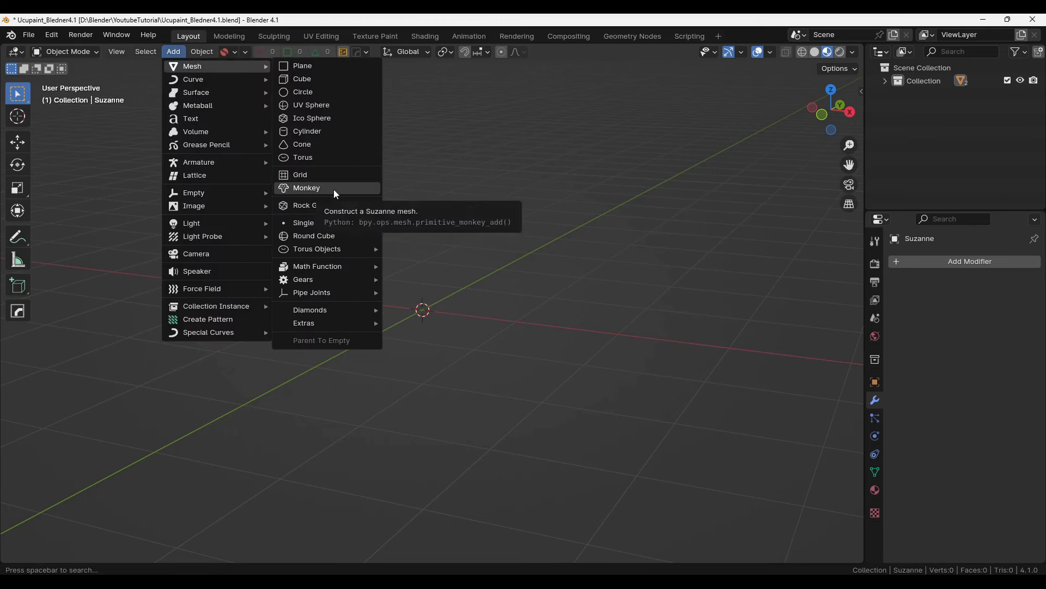
{"action": "left_click", "coordinate": [335, 193]}
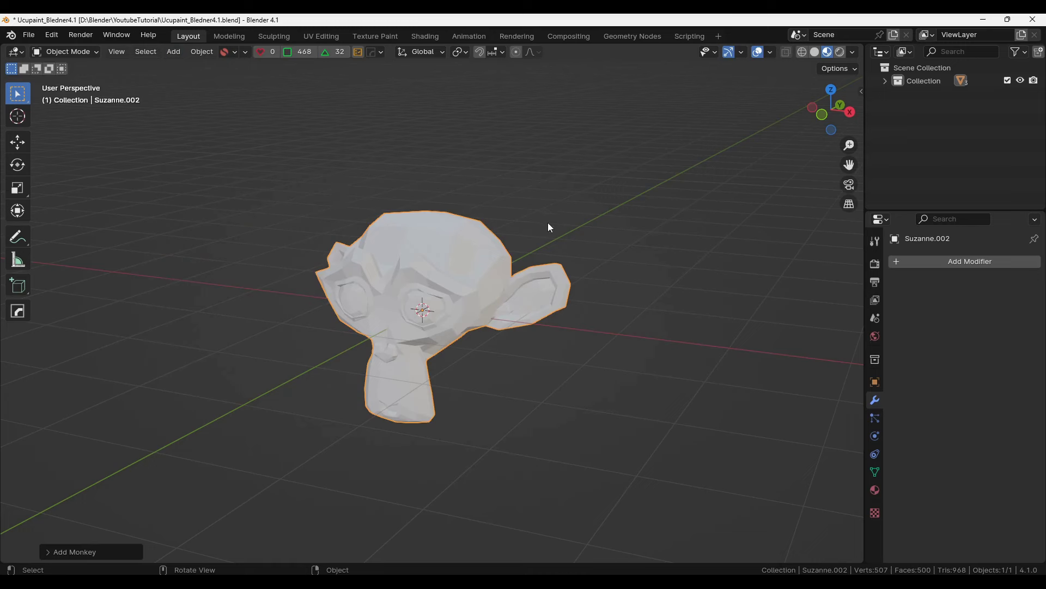
- Give the monkey a level-2 Subdivision Surface, shade it smooth, and apply the modifier
{"action": "left_click", "coordinate": [897, 263]}
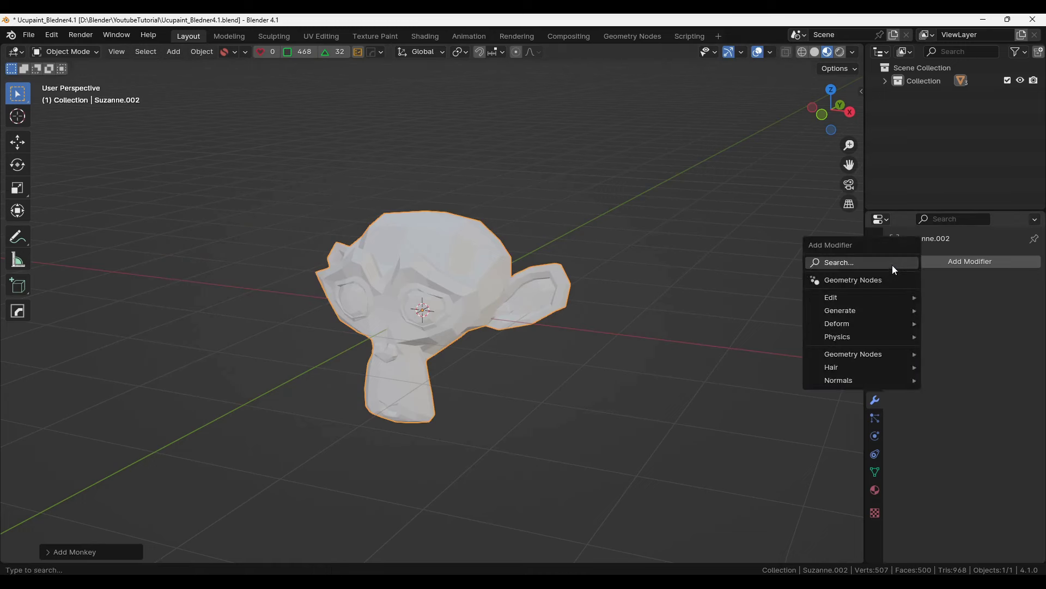
{"action": "type", "text": "sub"}
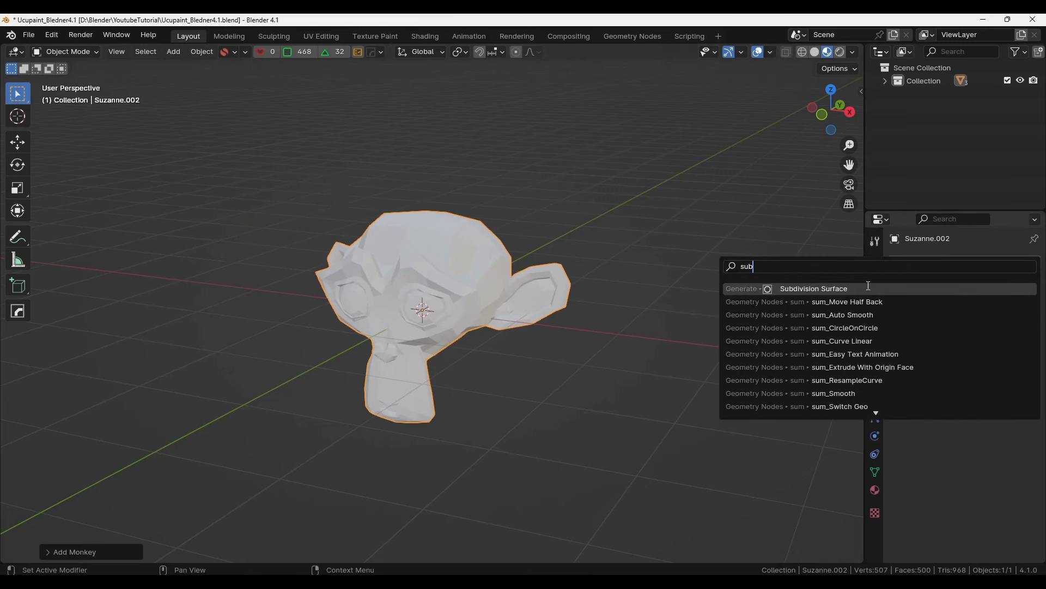
{"action": "left_click", "coordinate": [869, 287]}
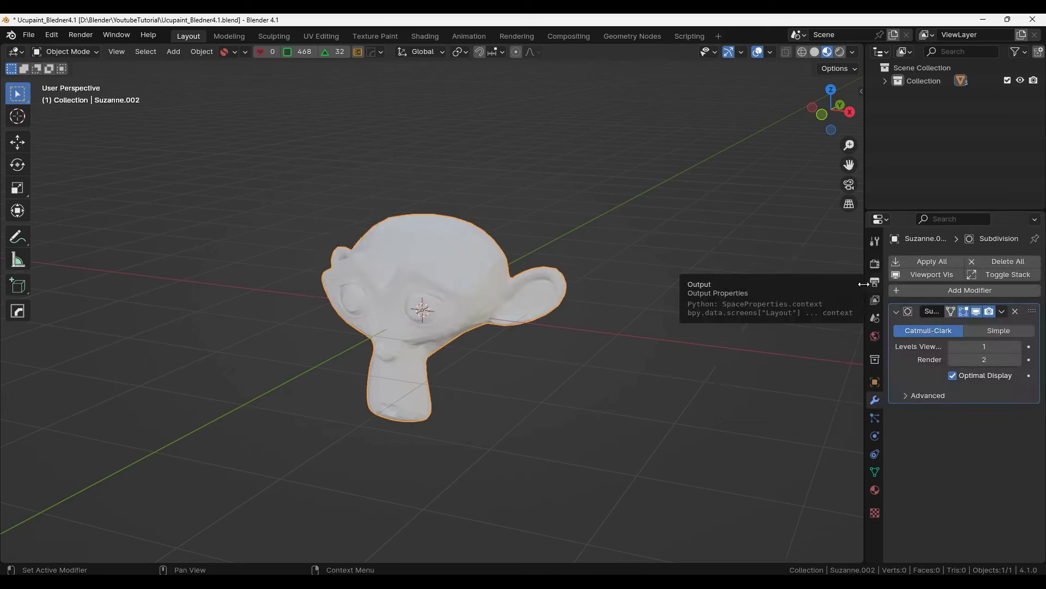
{"action": "left_click", "coordinate": [1018, 347]}
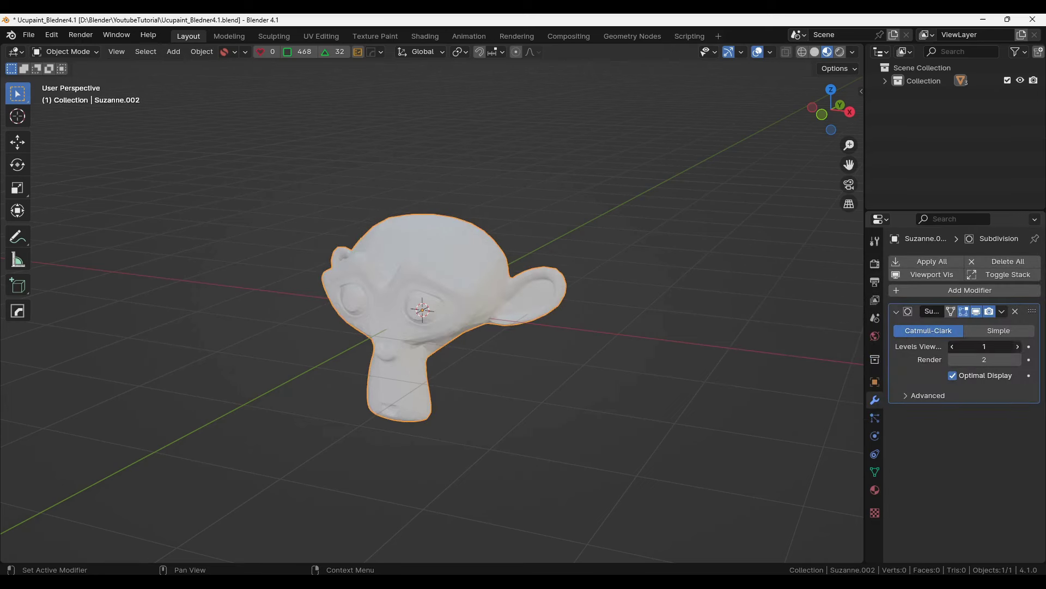
{"action": "right_click", "coordinate": [659, 272]}
{"action": "left_click", "coordinate": [657, 270]}
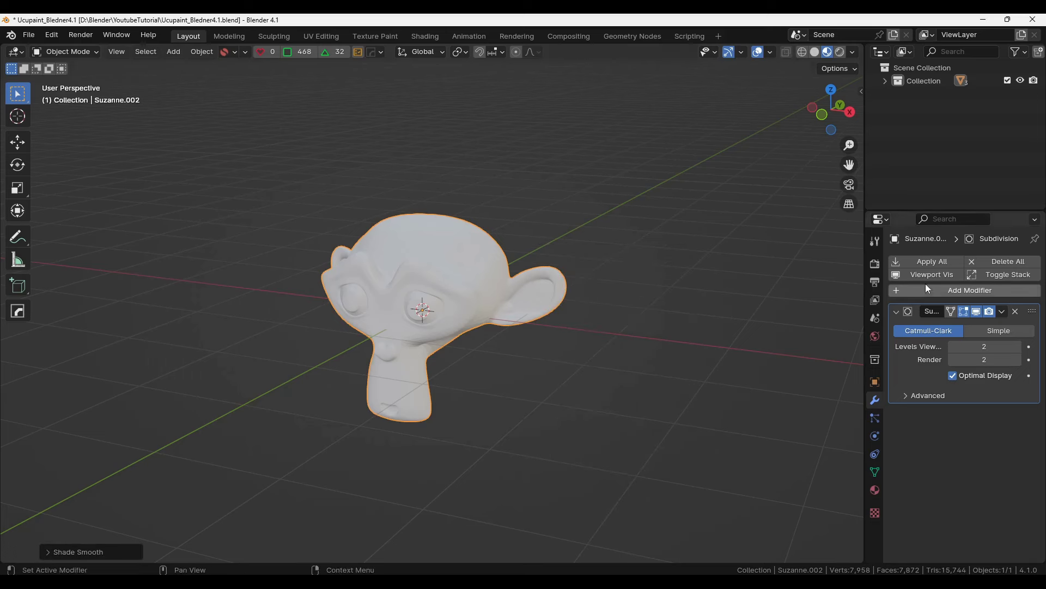
{"action": "left_click", "coordinate": [932, 262]}
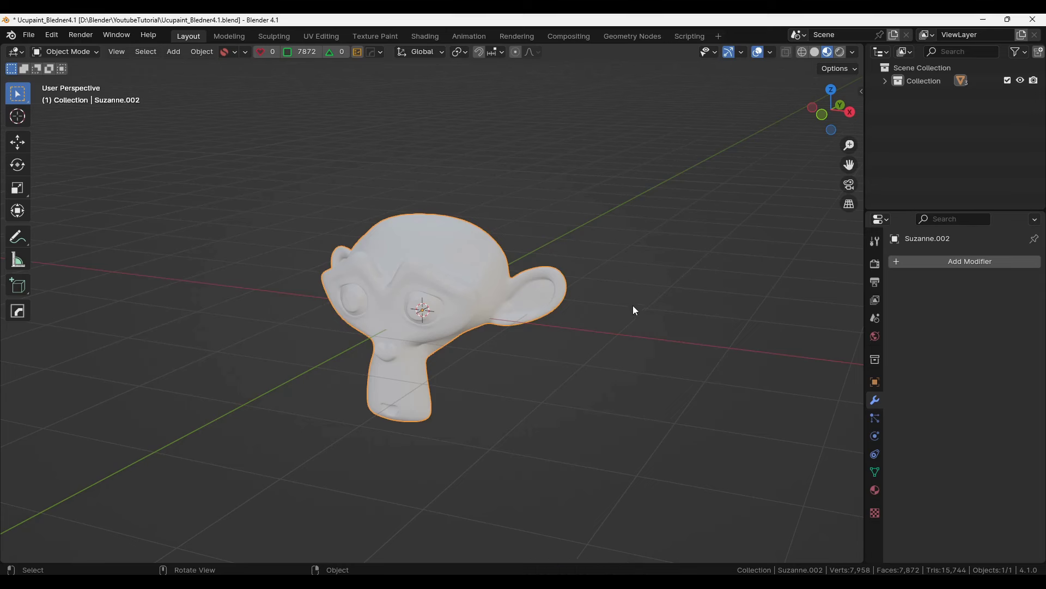
- Run Quick Ucupaint Node Setup on Suzanne.002 from the sidebar's Ucupaint tab
{"action": "key", "text": "n"}
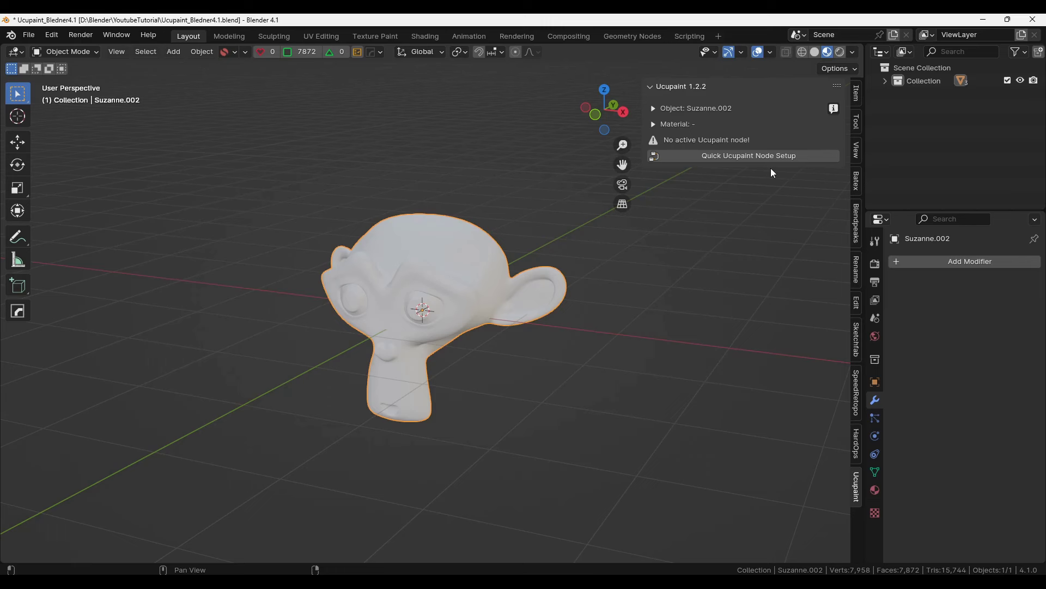
{"action": "left_click", "coordinate": [781, 158]}
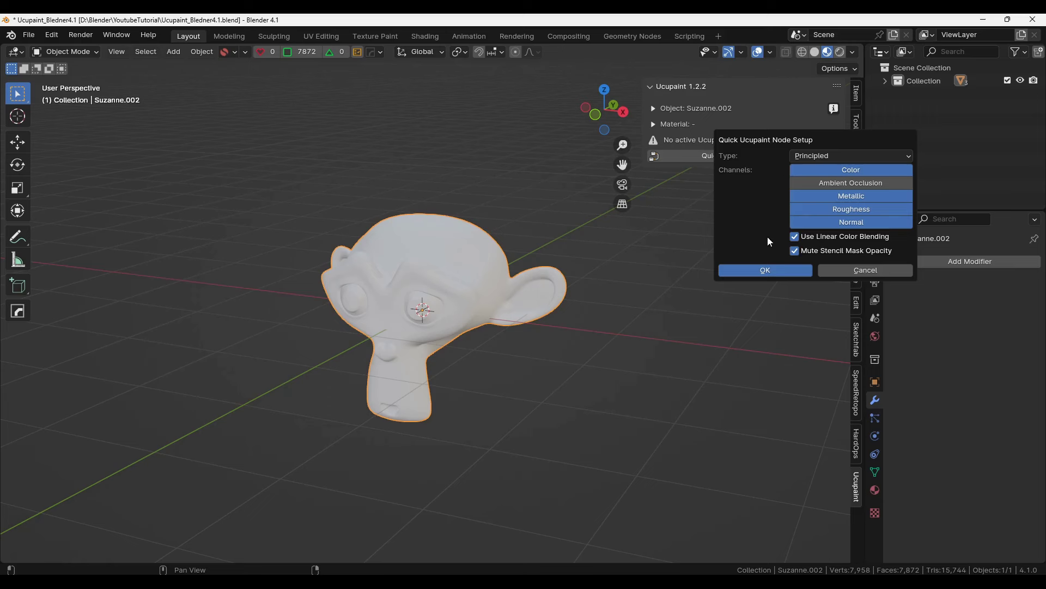
{"action": "left_click", "coordinate": [764, 272]}
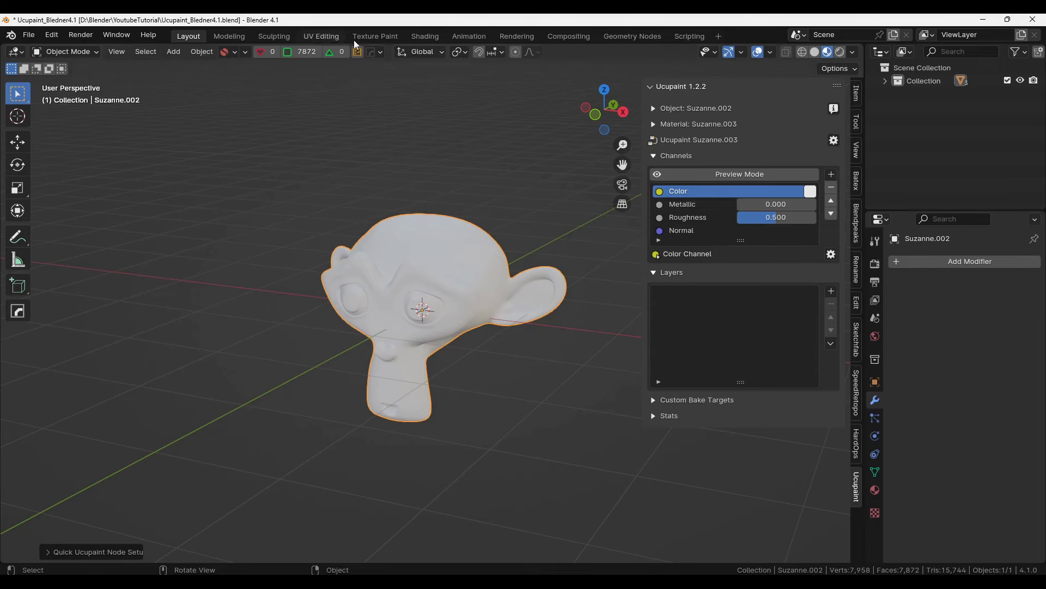
- In the Shading workspace, set base colour to pale mint and Metallic back to 0
{"action": "left_click", "coordinate": [412, 37]}
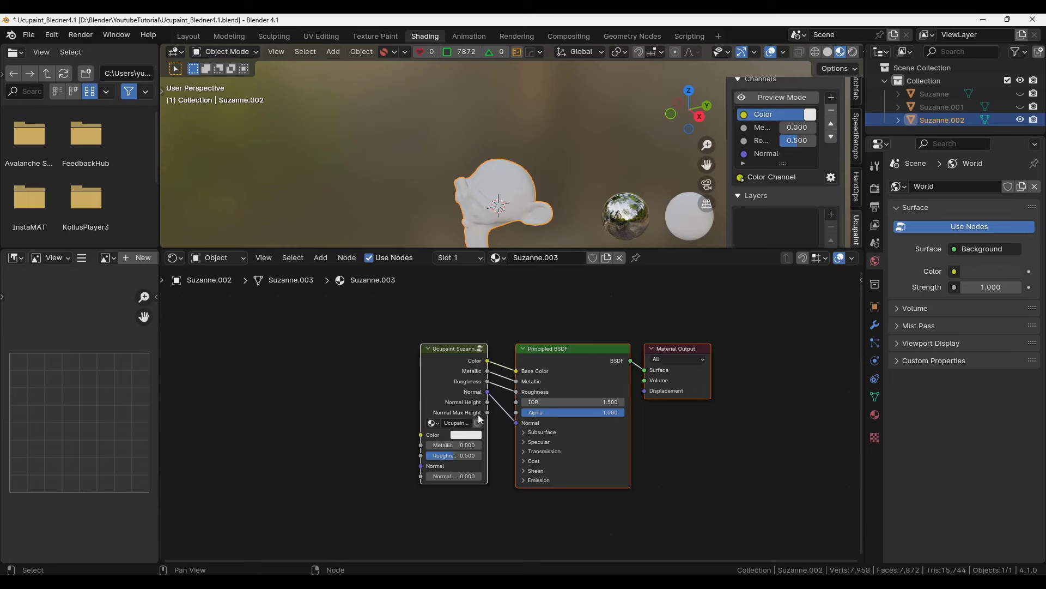
{"action": "scroll", "coordinate": [445, 393], "scroll_direction": "up", "scroll_amount": 2}
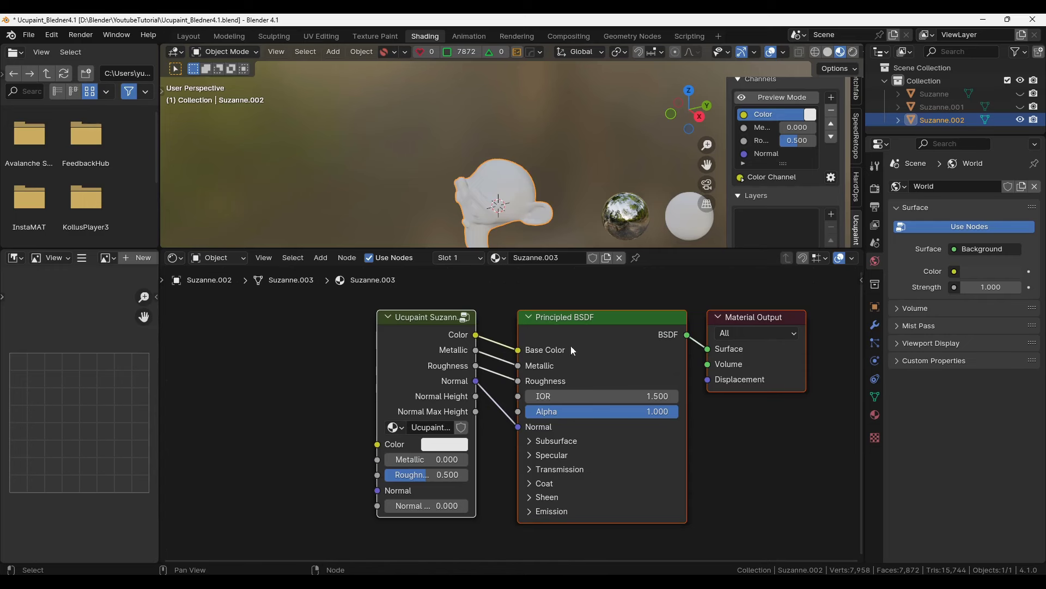
{"action": "left_click", "coordinate": [808, 115]}
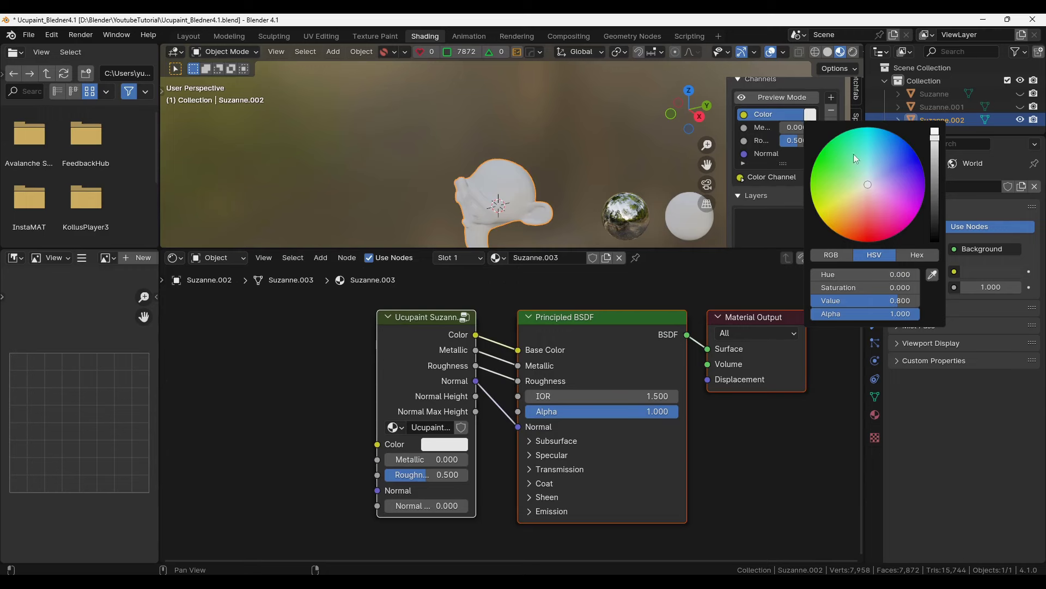
{"action": "mouse_move", "coordinate": [853, 153]}
{"action": "left_mouse_down"}
{"action": "mouse_move", "coordinate": [861, 181]}
{"action": "mouse_move", "coordinate": [849, 191]}
{"action": "left_mouse_up"}
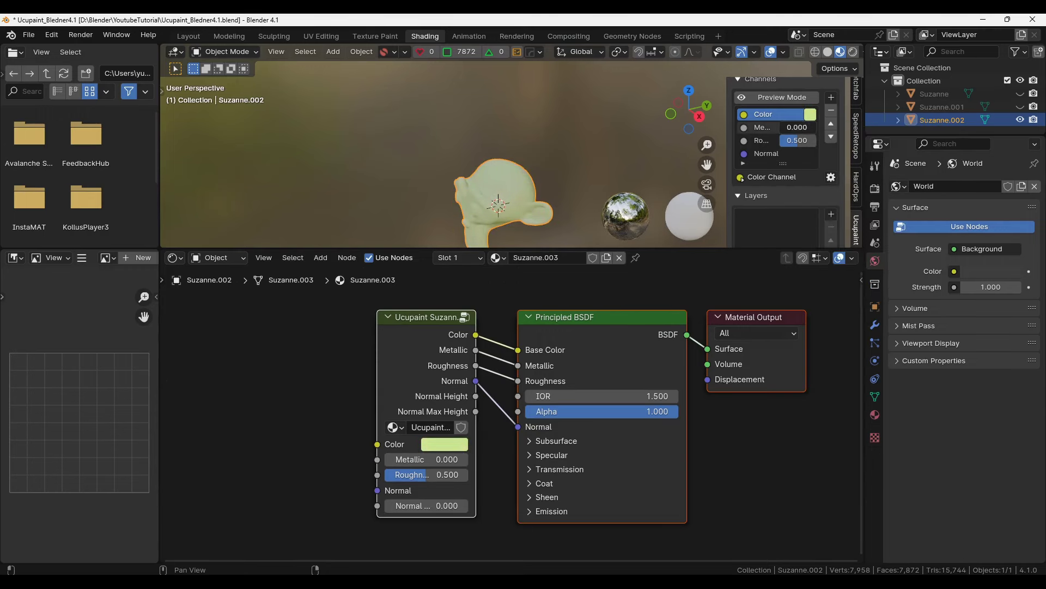
{"action": "mouse_move", "coordinate": [388, 459]}
{"action": "left_mouse_down"}
{"action": "mouse_move", "coordinate": [463, 459]}
{"action": "mouse_move", "coordinate": [388, 459]}
{"action": "left_mouse_up"}
{"action": "left_click", "coordinate": [811, 114]}
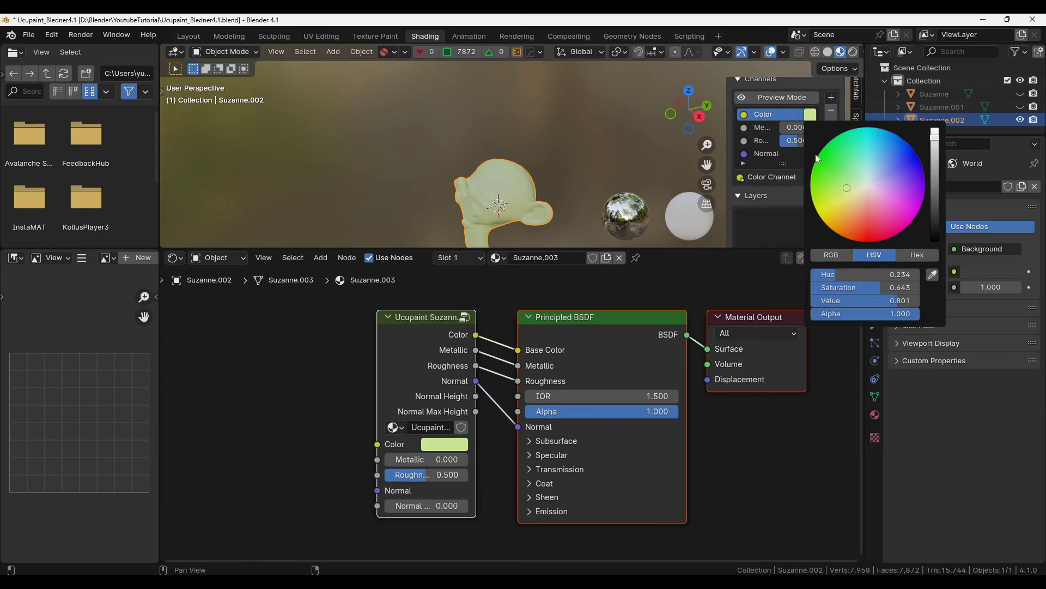
{"action": "left_click_drag", "start_coordinate": [848, 187], "coordinate": [865, 180]}
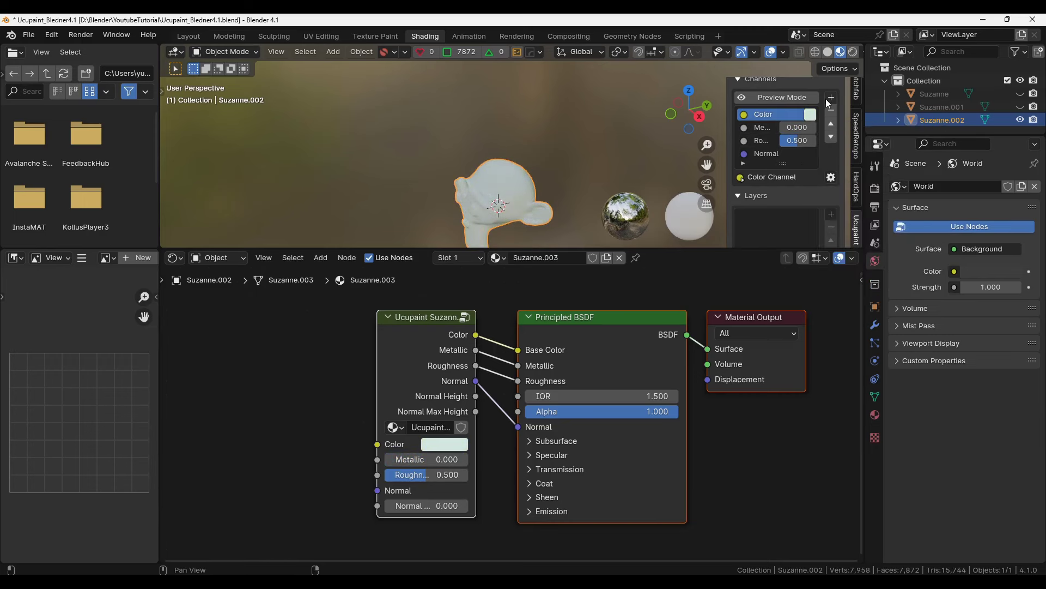
- Add an RGB channel connected to Emission Color
{"action": "left_click", "coordinate": [830, 98]}
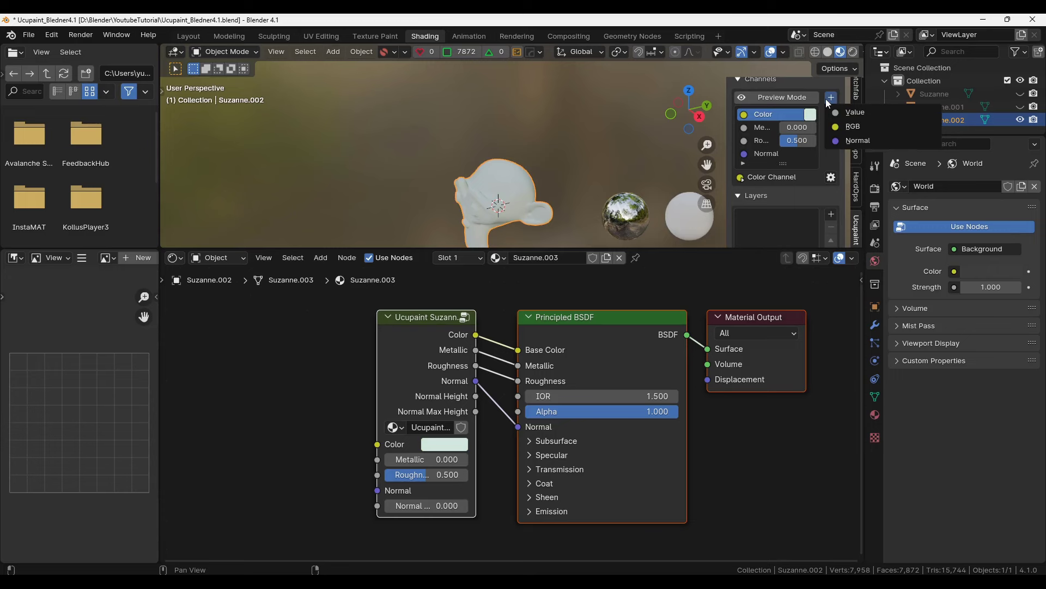
{"action": "left_click", "coordinate": [857, 127]}
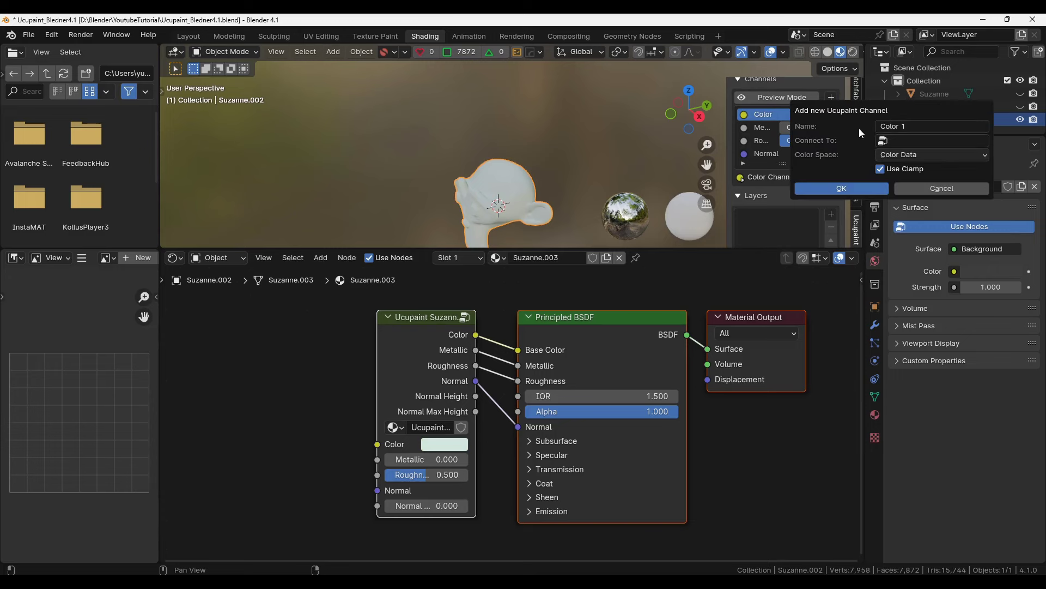
{"action": "left_click", "coordinate": [910, 139]}
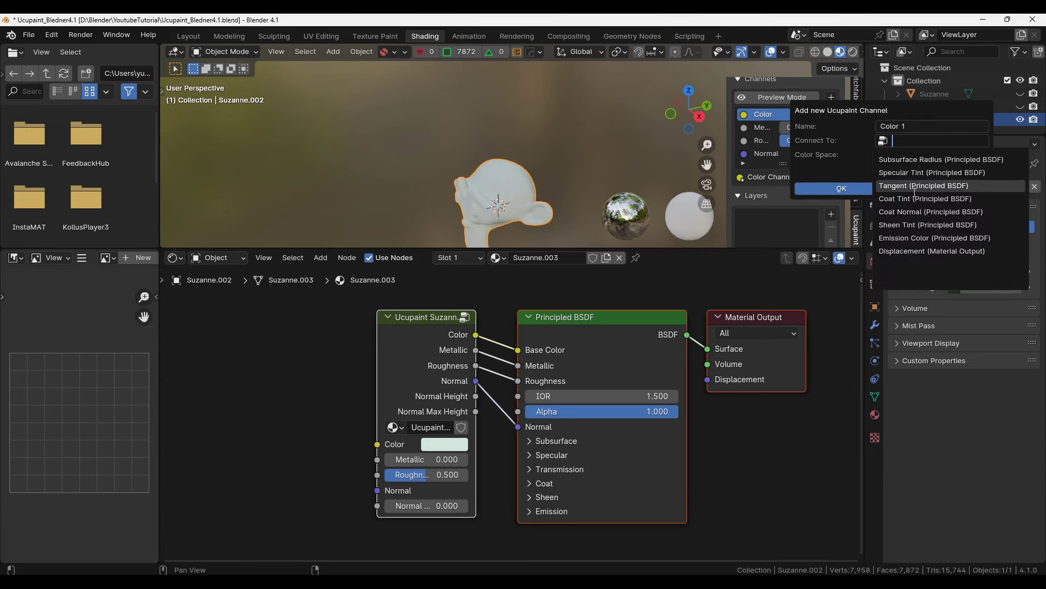
{"action": "left_click", "coordinate": [958, 238]}
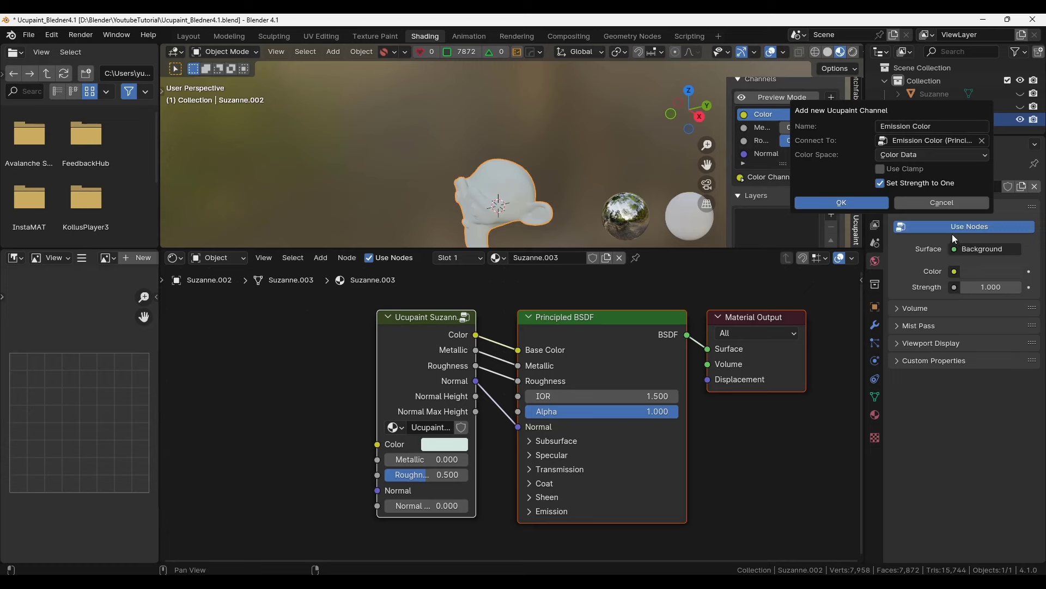
{"action": "left_click", "coordinate": [859, 201]}
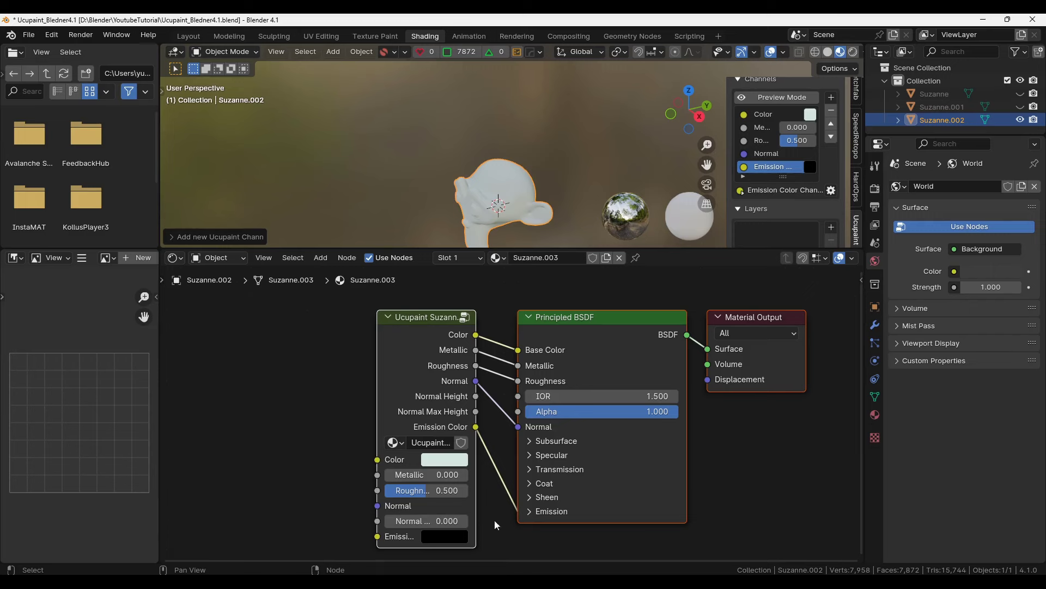
- Adjust the Emission Color channel's colour
{"action": "left_click", "coordinate": [811, 173]}
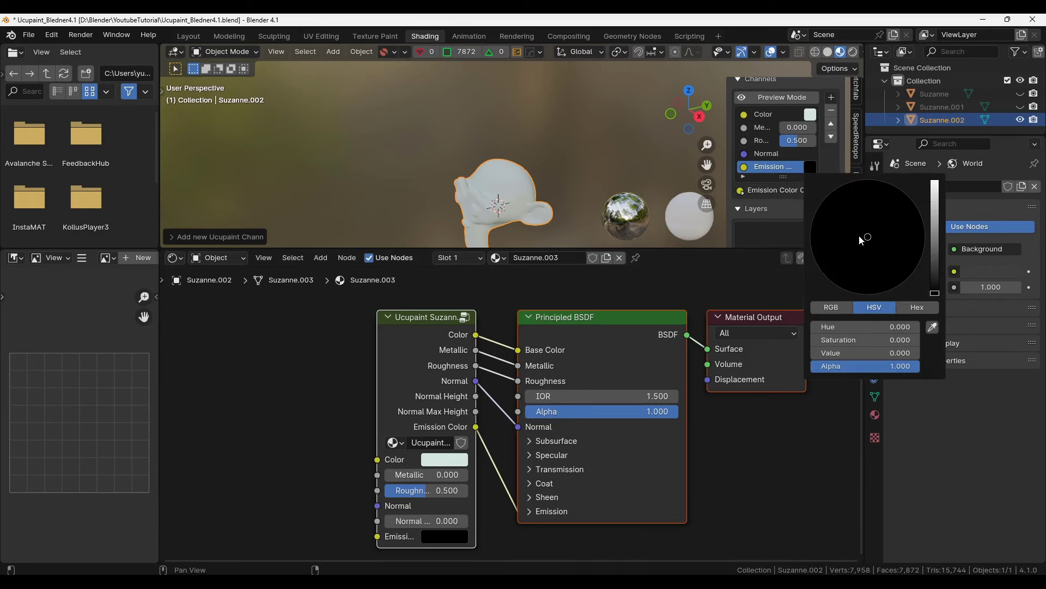
{"action": "mouse_move", "coordinate": [935, 240]}
{"action": "left_mouse_down"}
{"action": "mouse_move", "coordinate": [935, 194]}
{"action": "mouse_move", "coordinate": [871, 237]}
{"action": "left_mouse_up"}
{"action": "left_click", "coordinate": [899, 215]}
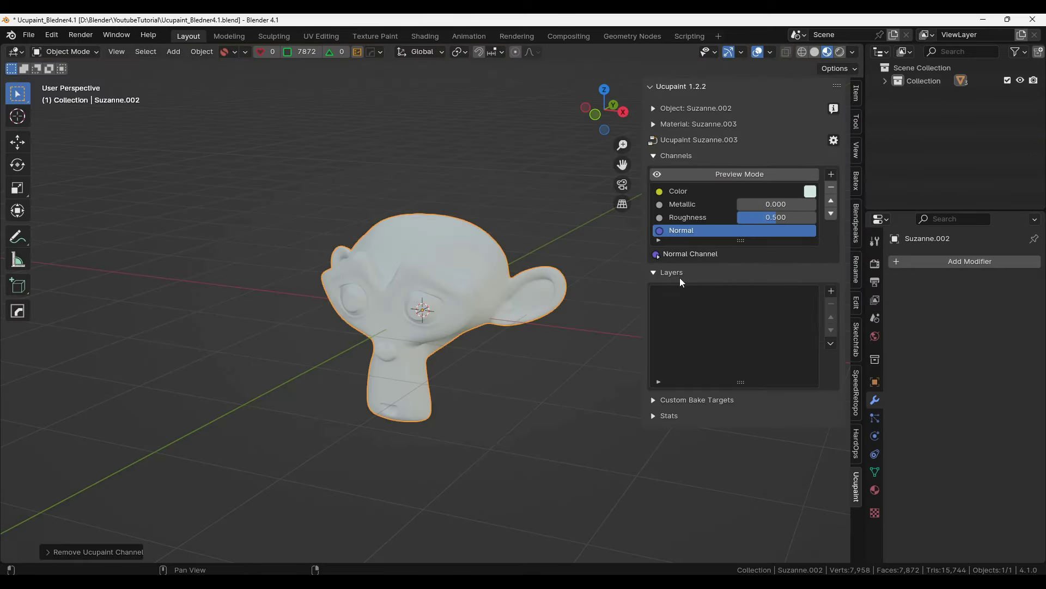
- Open the add-layer menu from the Ucupaint Layers + button
{"action": "left_click", "coordinate": [829, 293]}
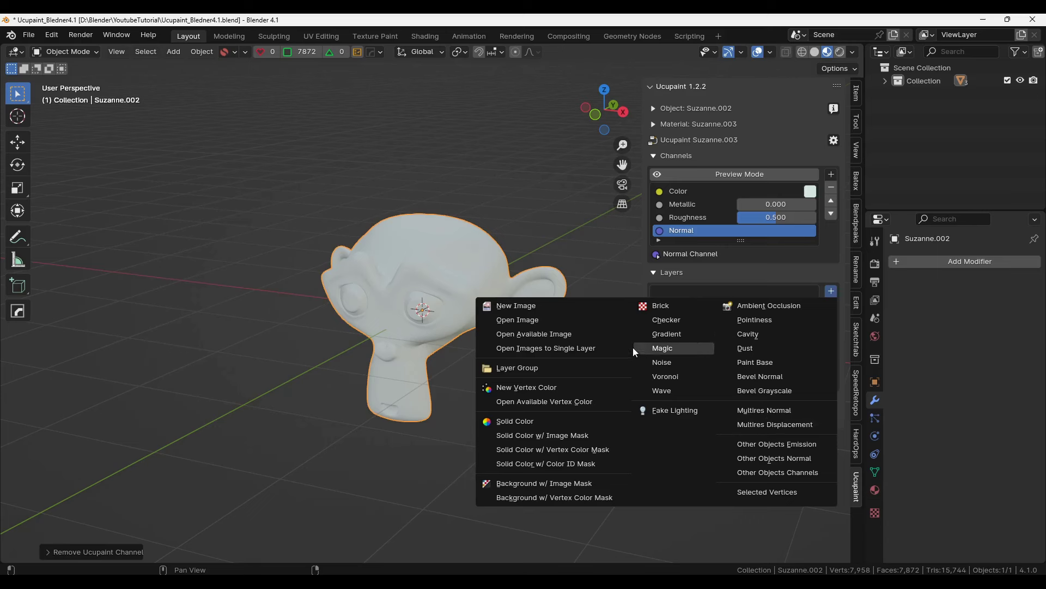
- Create a 1024×1024 New Image layer named 'Skin' on the Color channel
{"action": "left_click", "coordinate": [571, 306]}
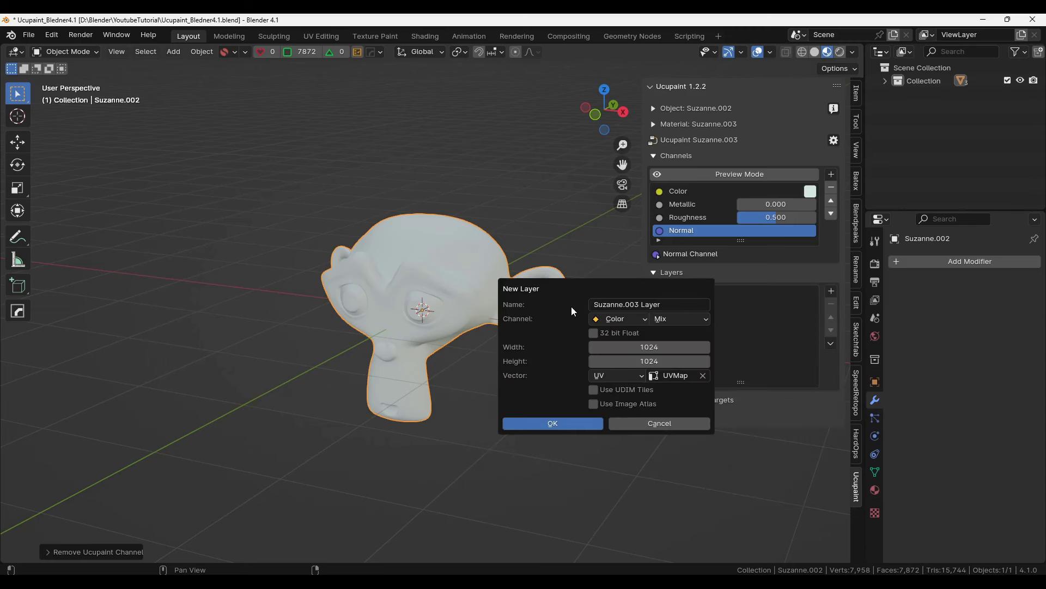
{"action": "left_click", "coordinate": [618, 307]}
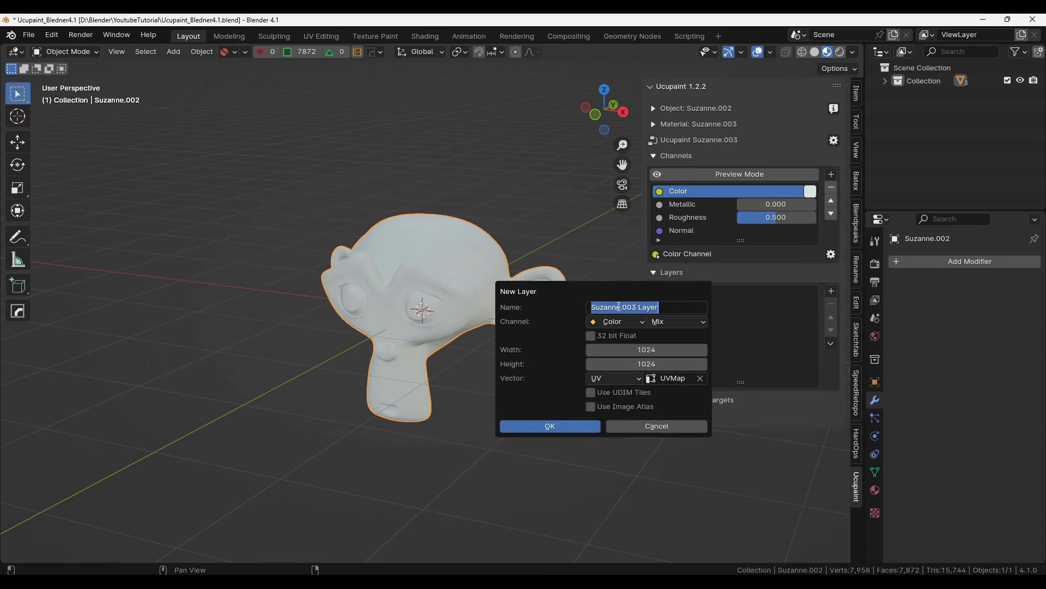
{"action": "type", "text": "Skin"}
{"action": "key", "text": "Return"}
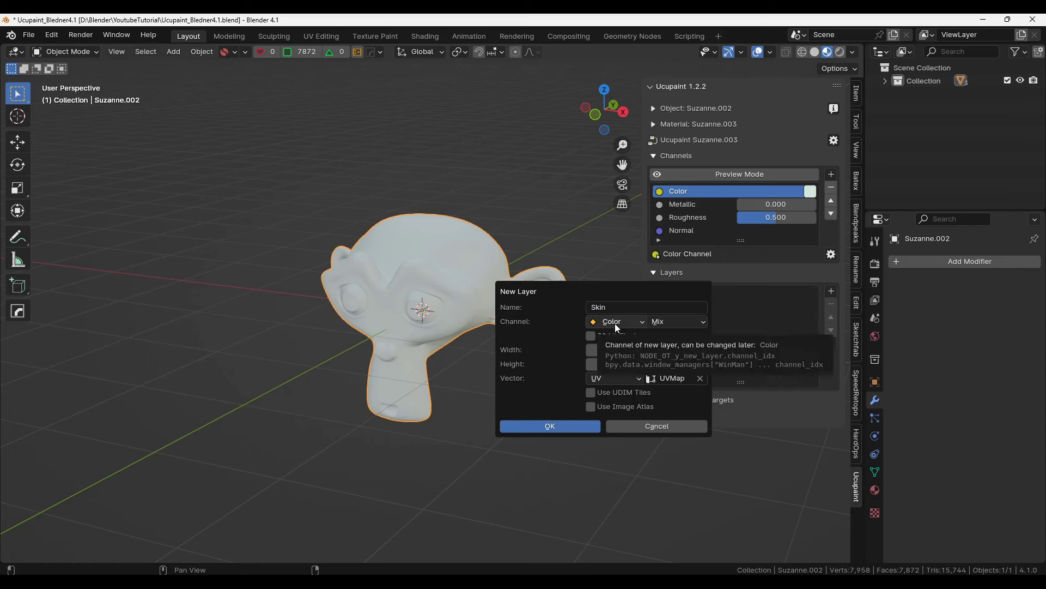
{"action": "left_click", "coordinate": [564, 426]}
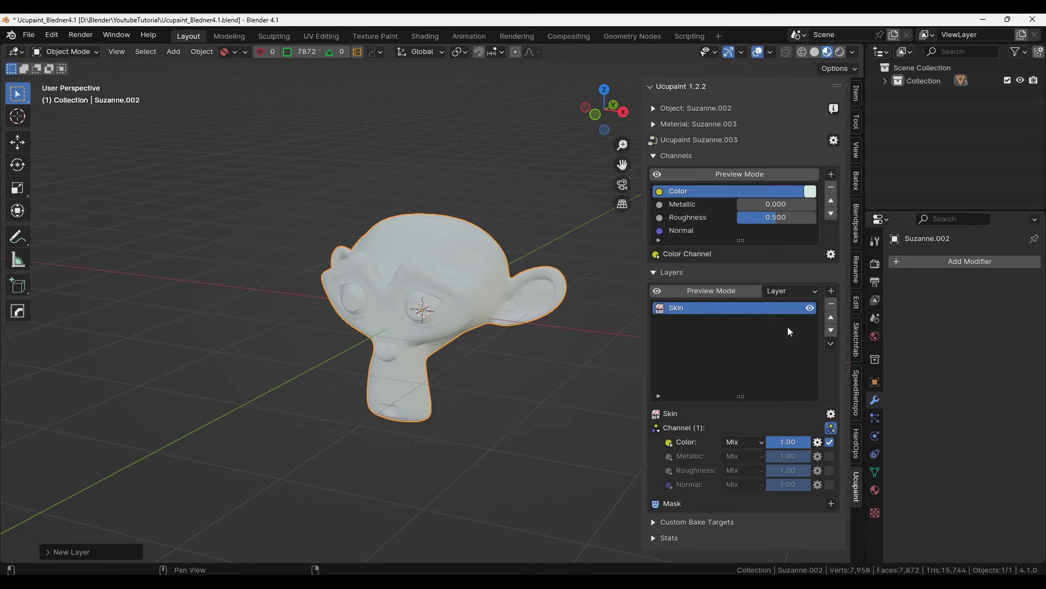
{"action": "key", "text": "ctrl+Tab"}
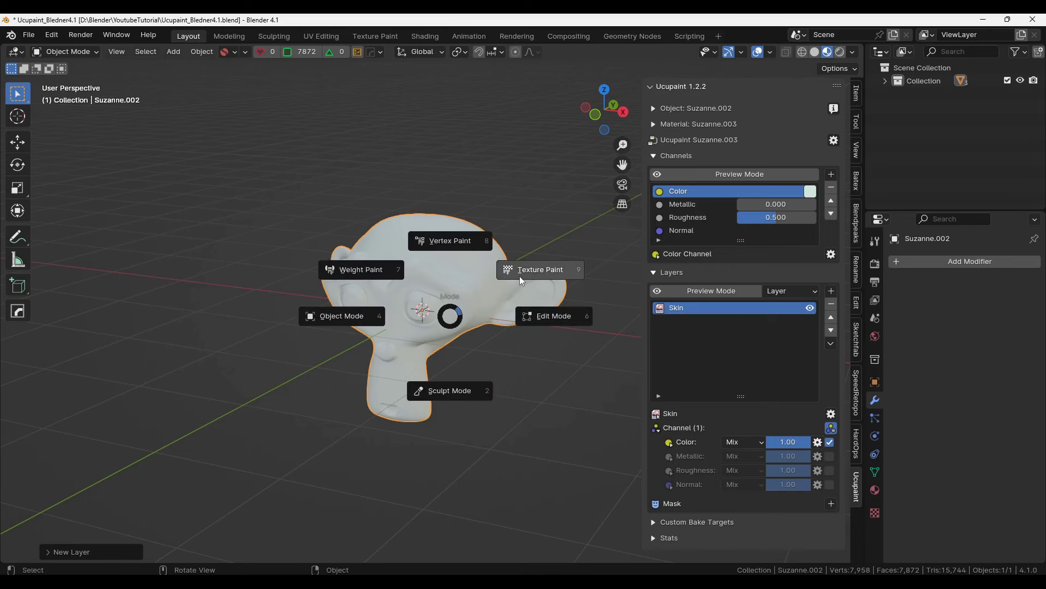
- In Texture Paint, use the Fill tool to flood Suzanne with pink (H 0.968, S 0.586)
{"action": "left_click", "coordinate": [519, 276]}
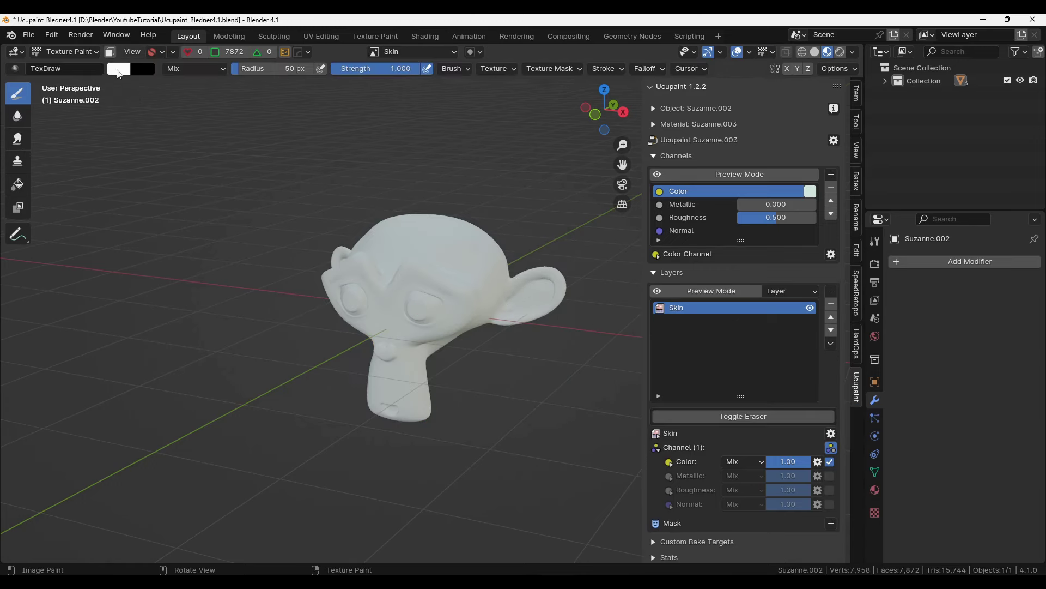
{"action": "left_click", "coordinate": [118, 73]}
{"action": "left_click", "coordinate": [174, 106]}
{"action": "mouse_move", "coordinate": [408, 306]}
{"action": "left_mouse_down"}
{"action": "mouse_move", "coordinate": [398, 303]}
{"action": "mouse_move", "coordinate": [413, 316]}
{"action": "left_mouse_up"}
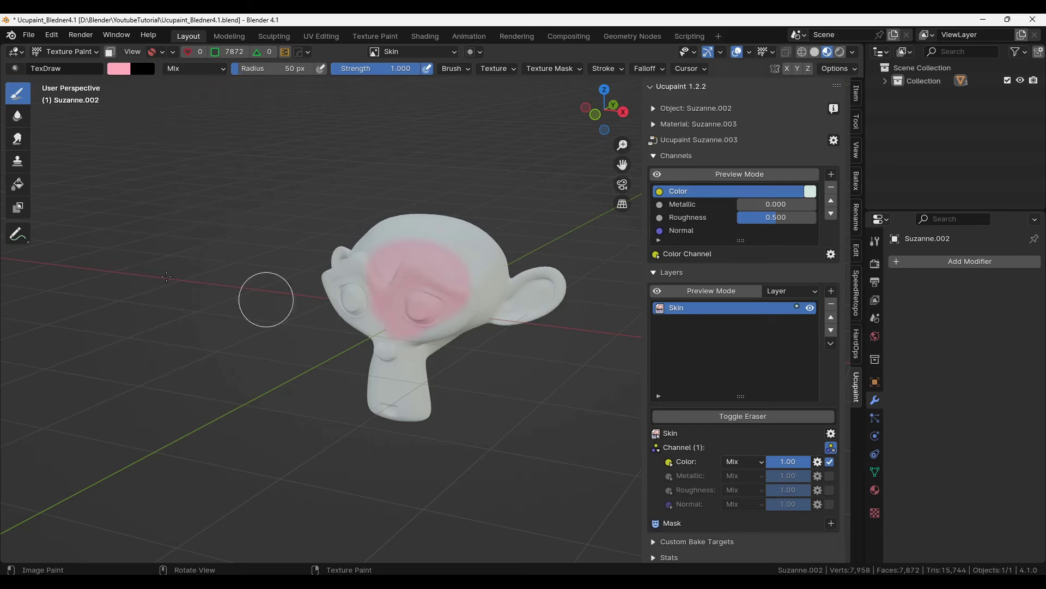
{"action": "left_click", "coordinate": [17, 184]}
{"action": "left_click", "coordinate": [394, 254]}
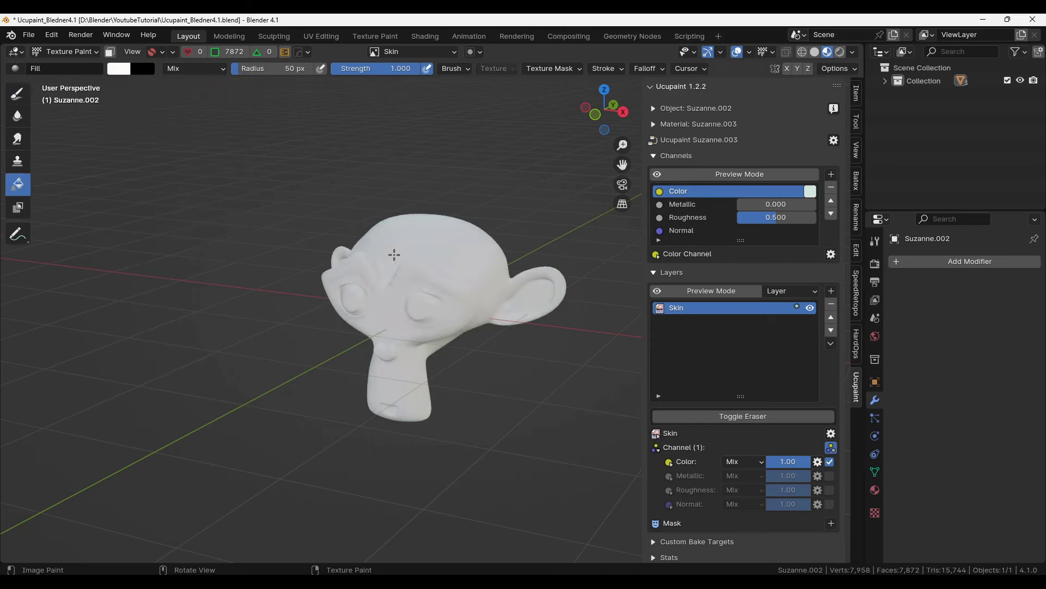
{"action": "left_click", "coordinate": [119, 68]}
{"action": "left_click", "coordinate": [177, 172]}
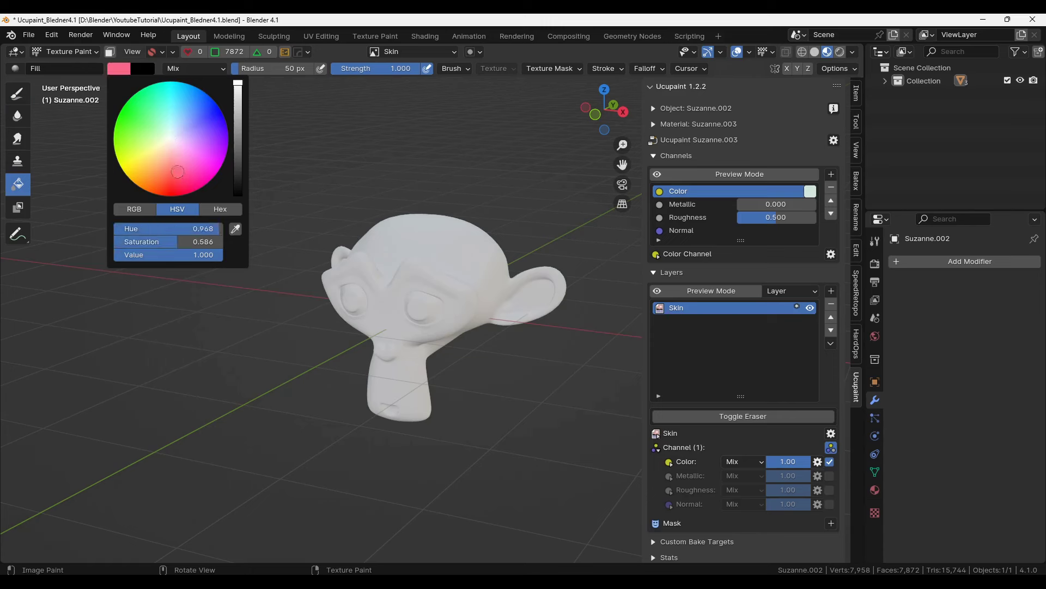
{"action": "left_click", "coordinate": [434, 304]}
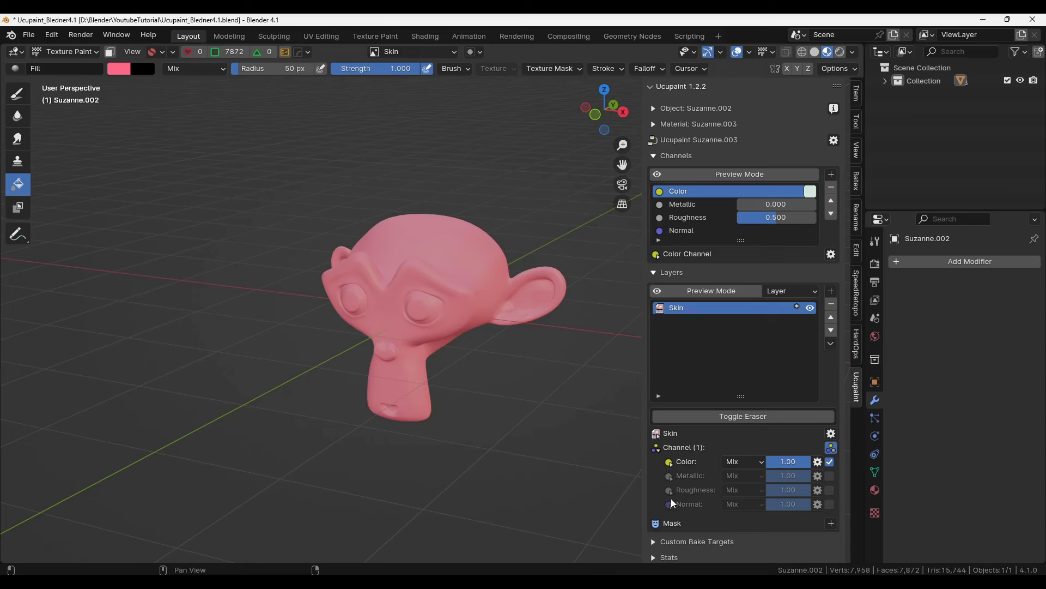
- Expand the Skin layer's Source, UV vector and generated image settings, then hide them
{"action": "scroll", "coordinate": [678, 484], "scroll_direction": "down", "scroll_amount": 1}
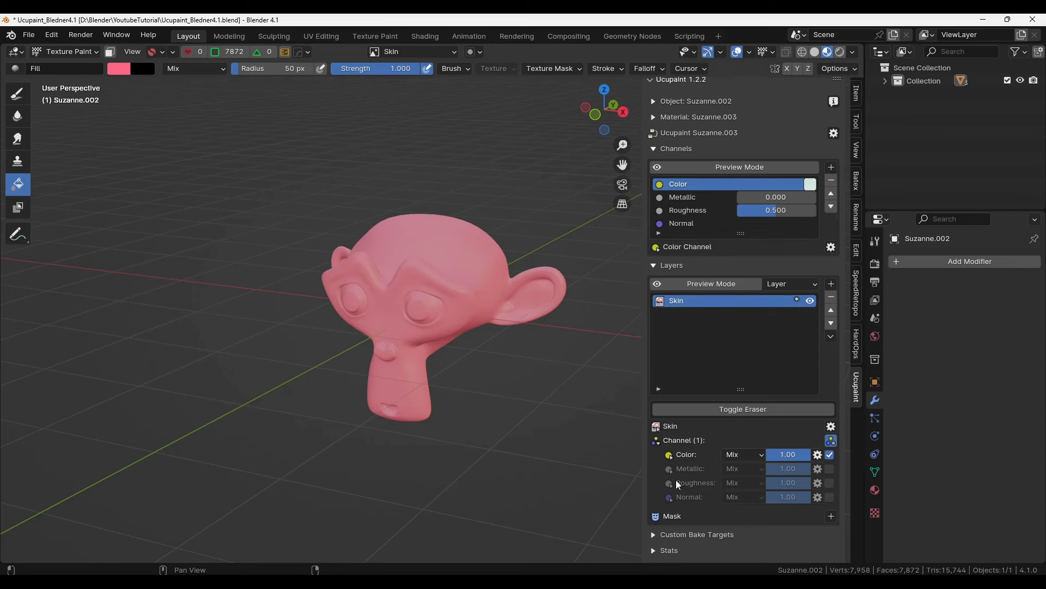
{"action": "left_click", "coordinate": [657, 433]}
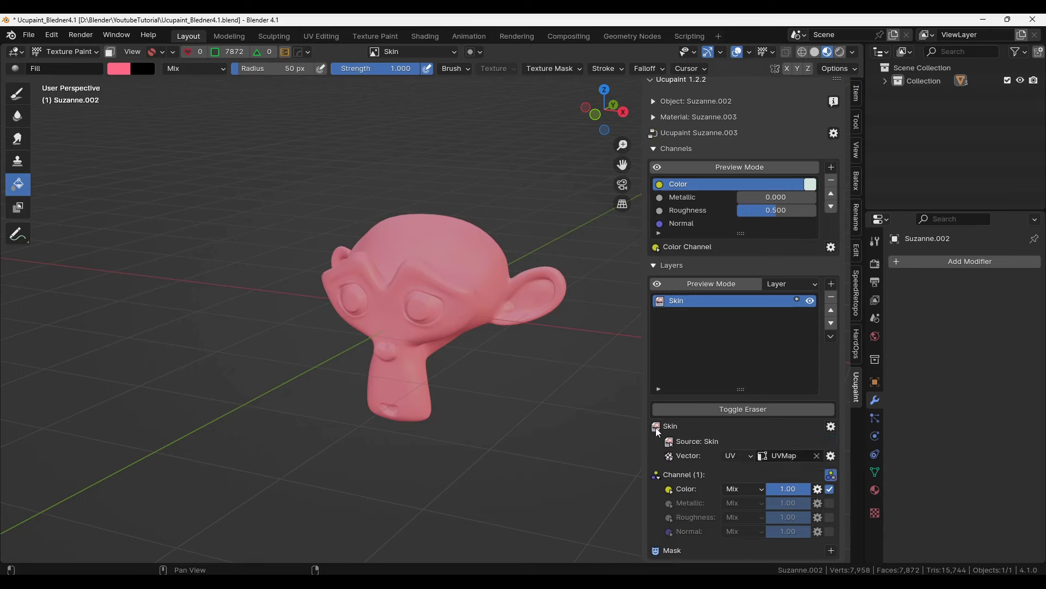
{"action": "left_click", "coordinate": [657, 431]}
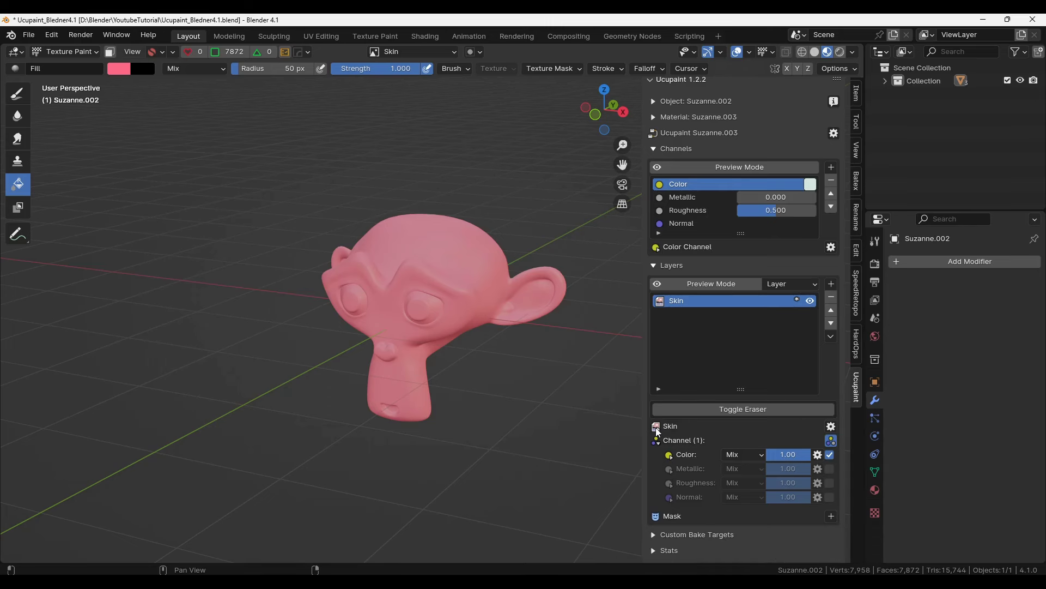
{"action": "left_click", "coordinate": [657, 443]}
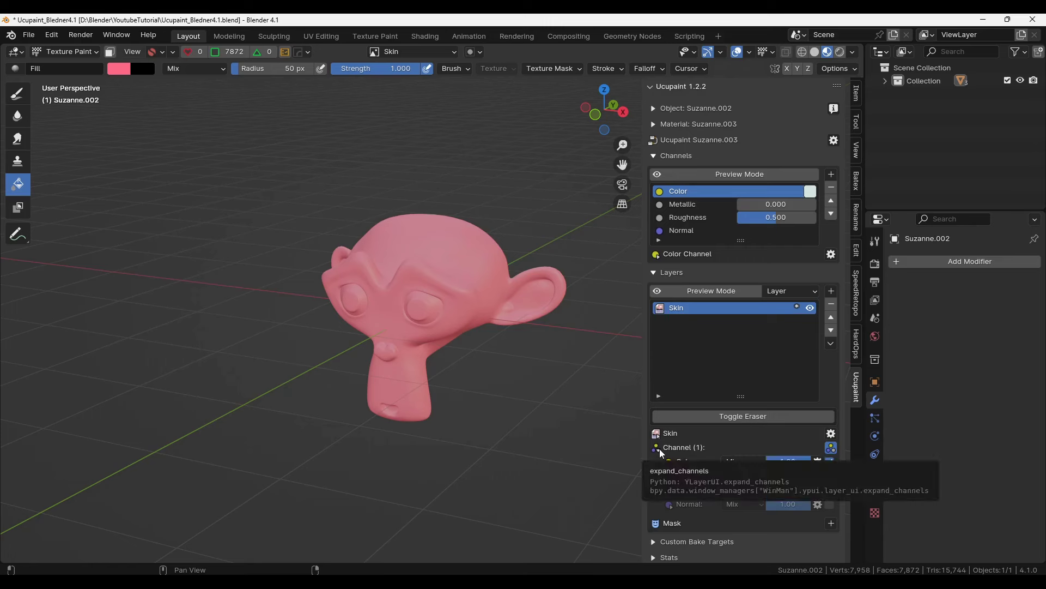
{"action": "left_click", "coordinate": [658, 435]}
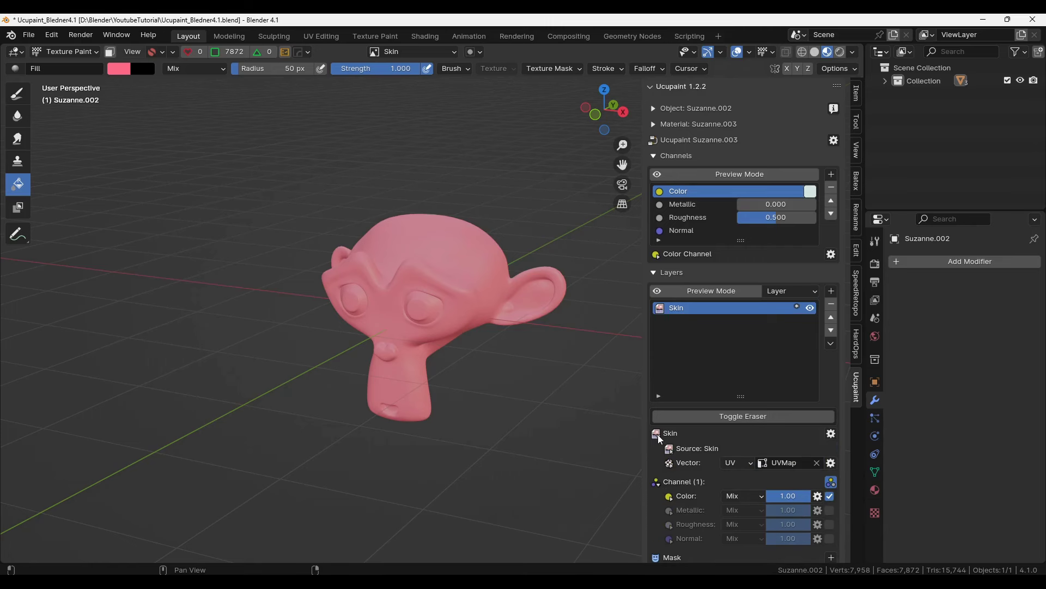
{"action": "left_click", "coordinate": [670, 449]}
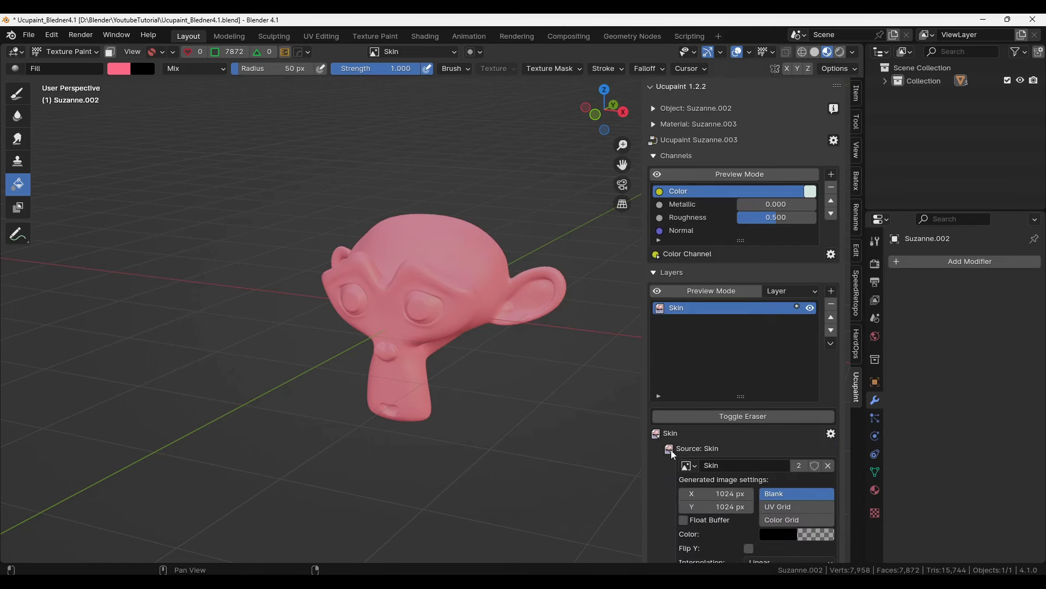
{"action": "scroll", "coordinate": [685, 451], "scroll_direction": "down", "scroll_amount": 1}
{"action": "scroll", "coordinate": [703, 469], "scroll_direction": "down", "scroll_amount": 1}
{"action": "scroll", "coordinate": [720, 492], "scroll_direction": "down", "scroll_amount": 1}
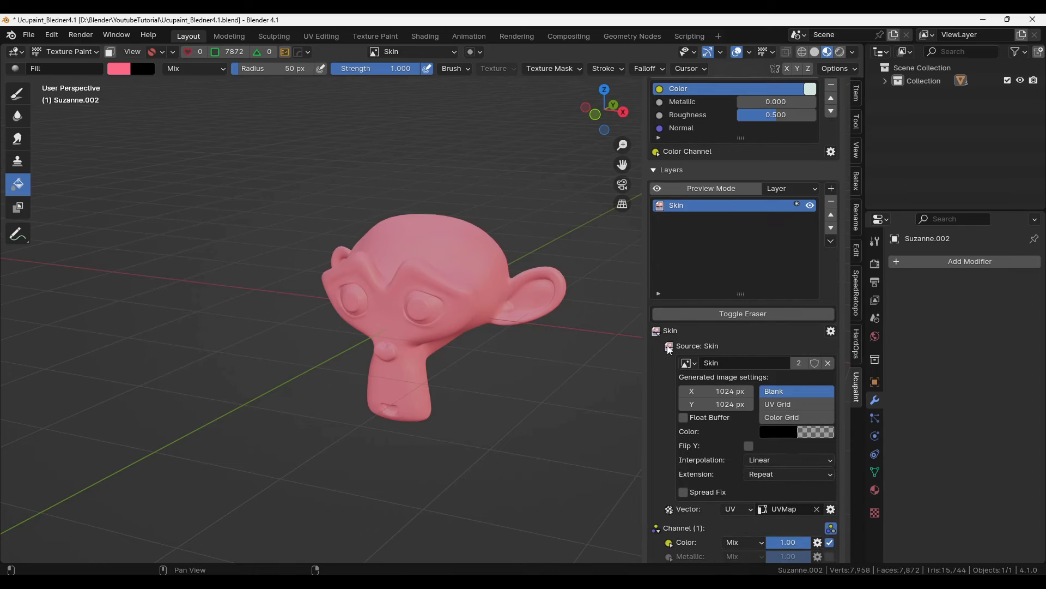
{"action": "left_click", "coordinate": [682, 346]}
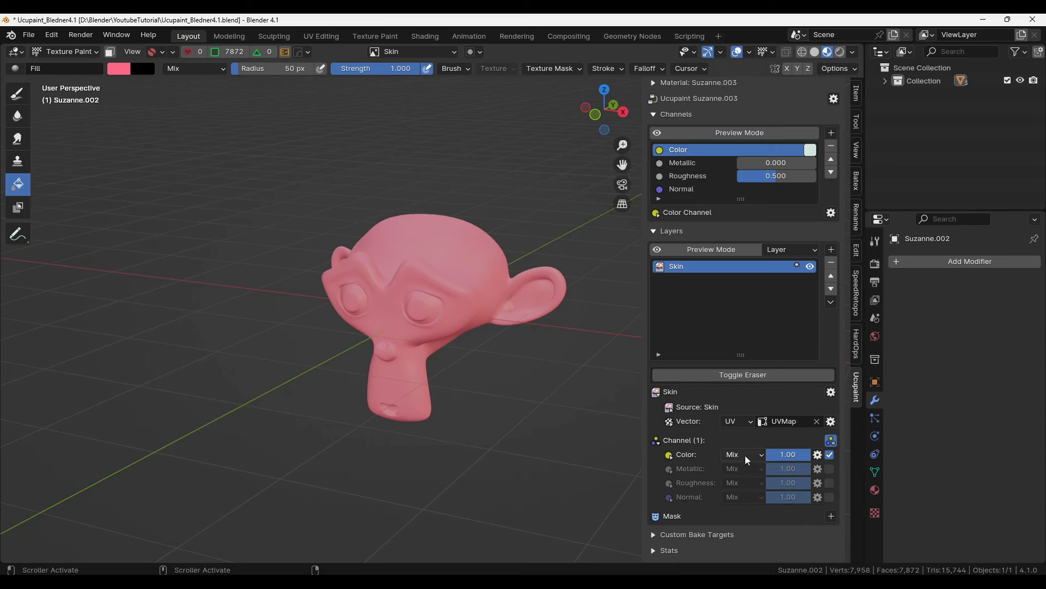
- Toggle the Skin layer's channel list to show all four channels, including disabled ones
{"action": "left_click", "coordinate": [830, 442]}
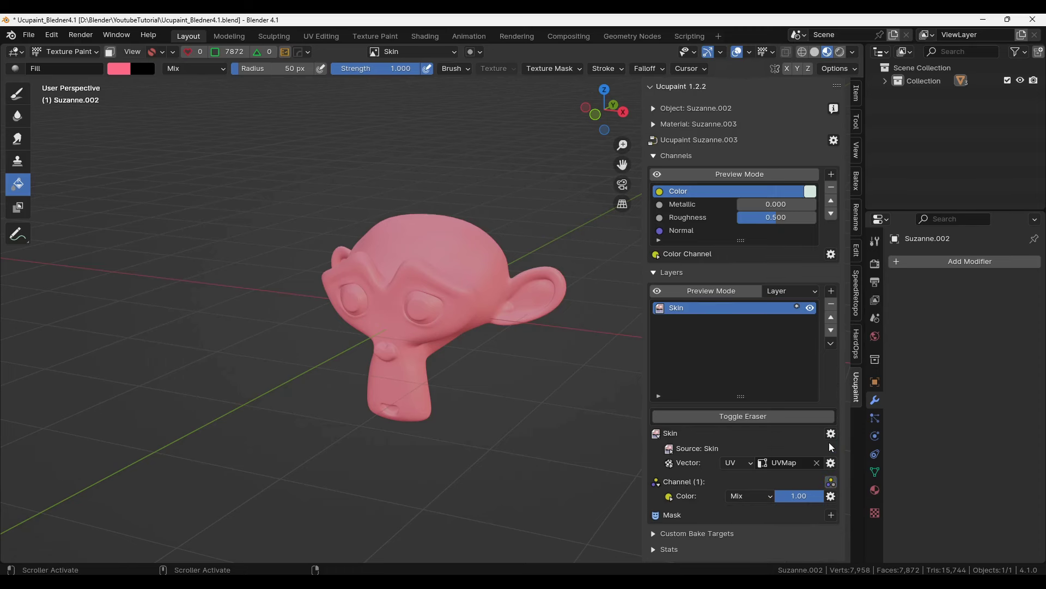
{"action": "left_click", "coordinate": [831, 483]}
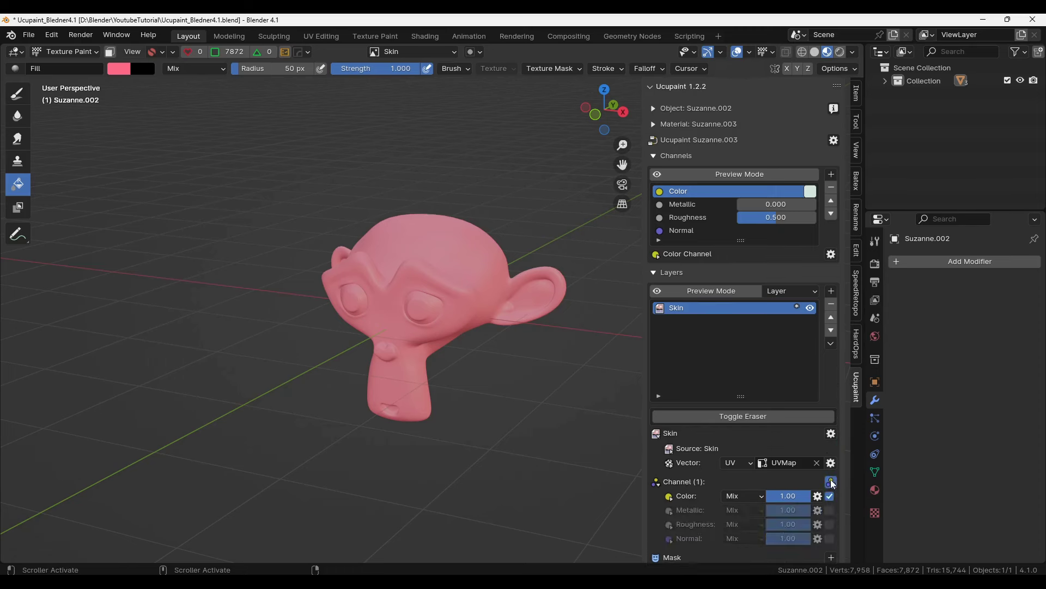
{"action": "scroll", "coordinate": [794, 463], "scroll_direction": "down", "scroll_amount": 2}
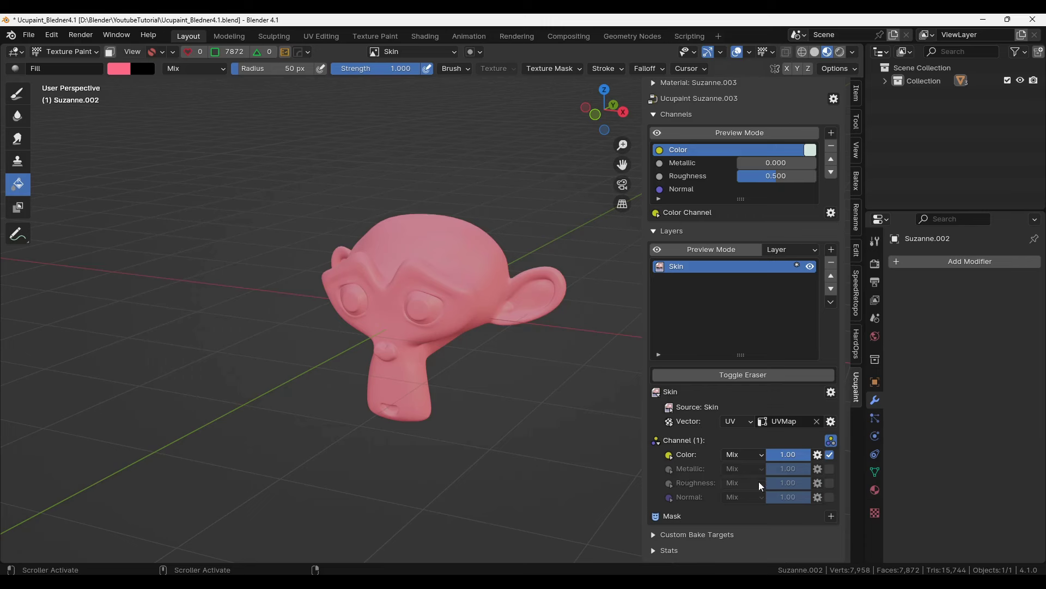
- Enable the Skin layer's Metallic channel at 0 and try a test stroke on the brow
{"action": "left_click", "coordinate": [830, 469]}
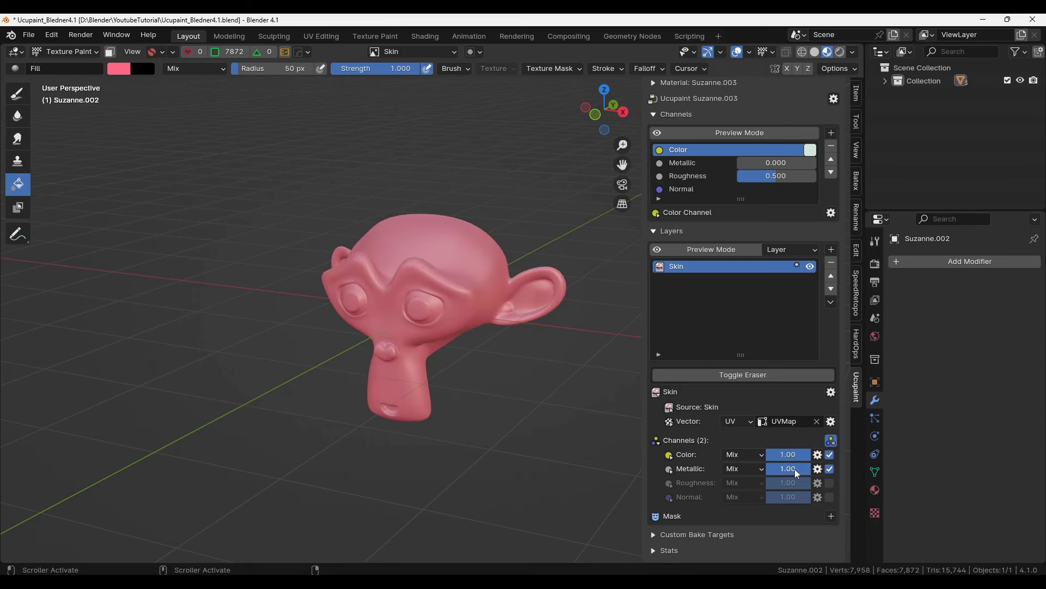
{"action": "left_click", "coordinate": [758, 468]}
{"action": "left_click_drag", "start_coordinate": [809, 469], "coordinate": [811, 468]}
{"action": "left_click_drag", "start_coordinate": [362, 304], "coordinate": [419, 246]}
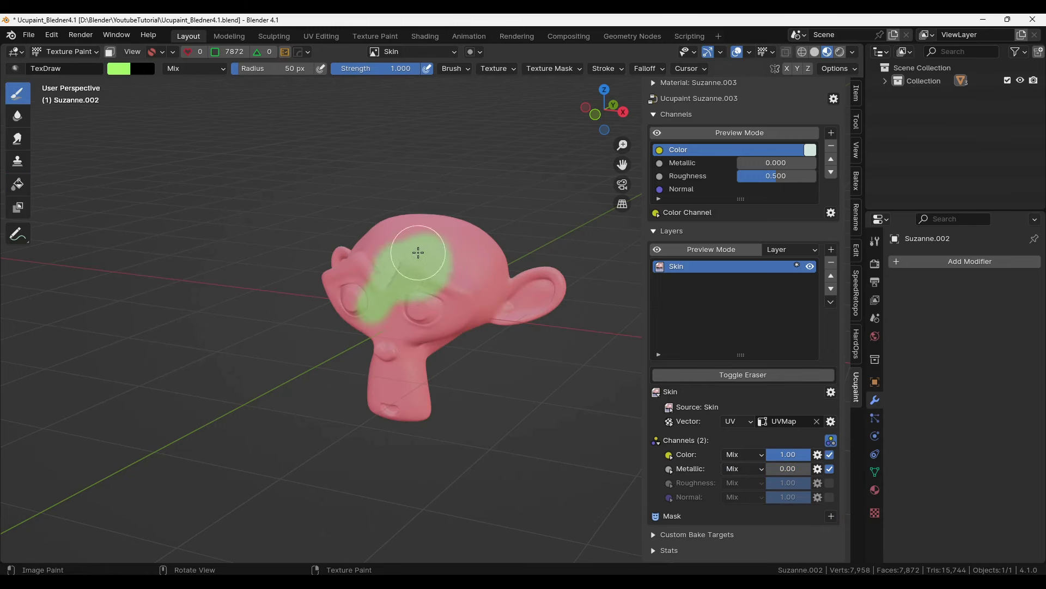
- Override the Skin layer's Color channel with a flat peachy skin tone
{"action": "left_click", "coordinate": [673, 459]}
{"action": "left_click", "coordinate": [803, 470]}
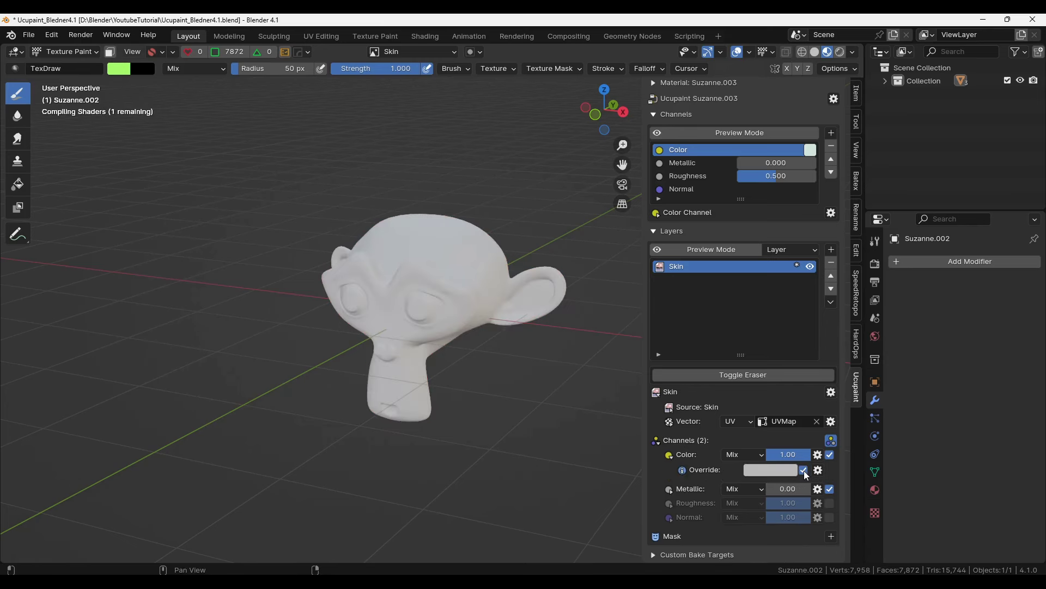
{"action": "left_click", "coordinate": [786, 474]}
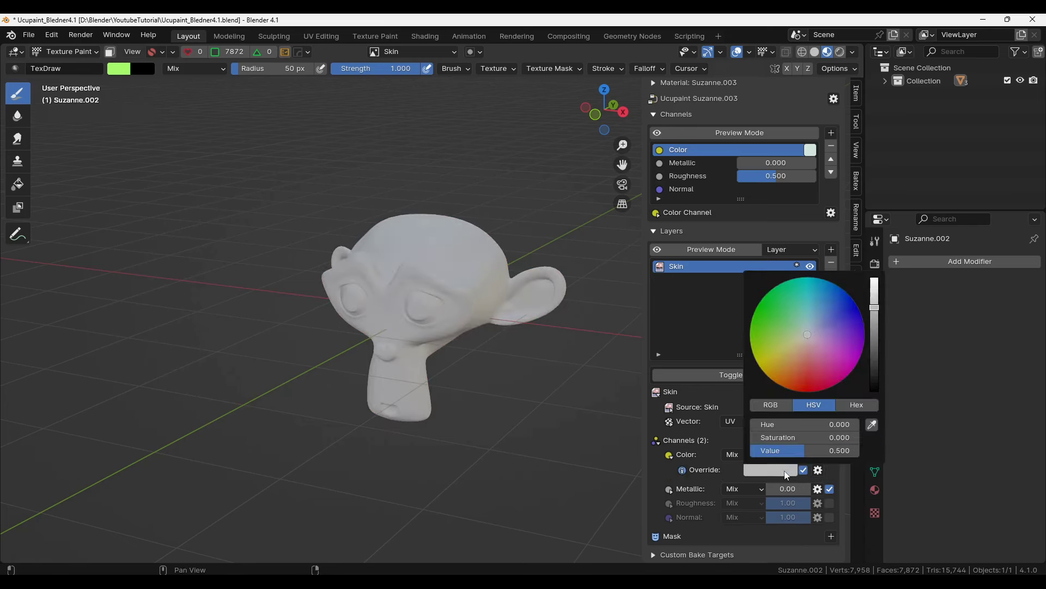
{"action": "left_click_drag", "start_coordinate": [791, 380], "coordinate": [798, 357]}
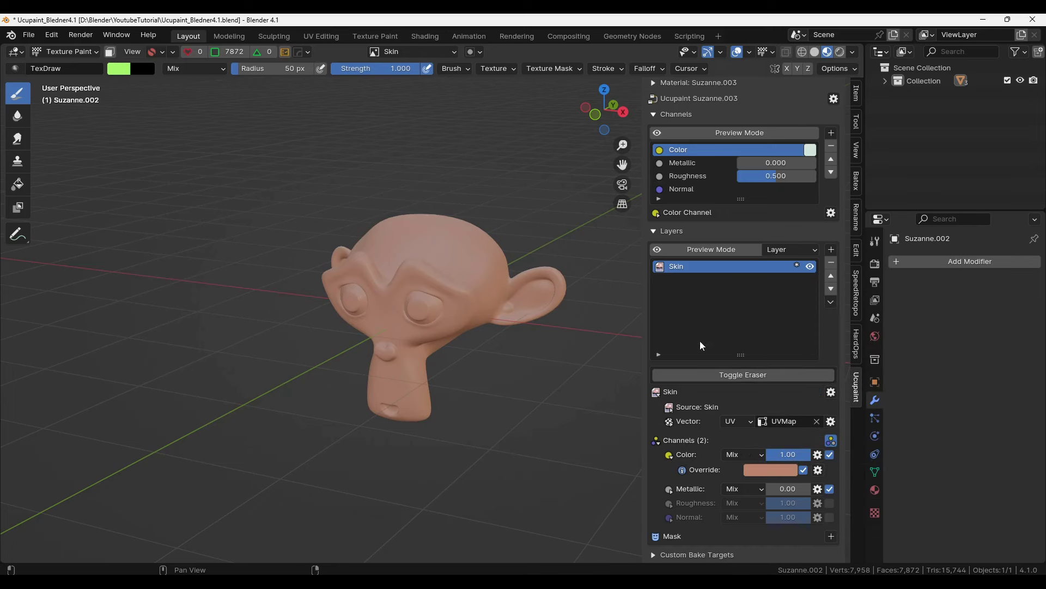
- Add a Solid Color layer coloured pink on top of the Skin layer
{"action": "left_click", "coordinate": [831, 250]}
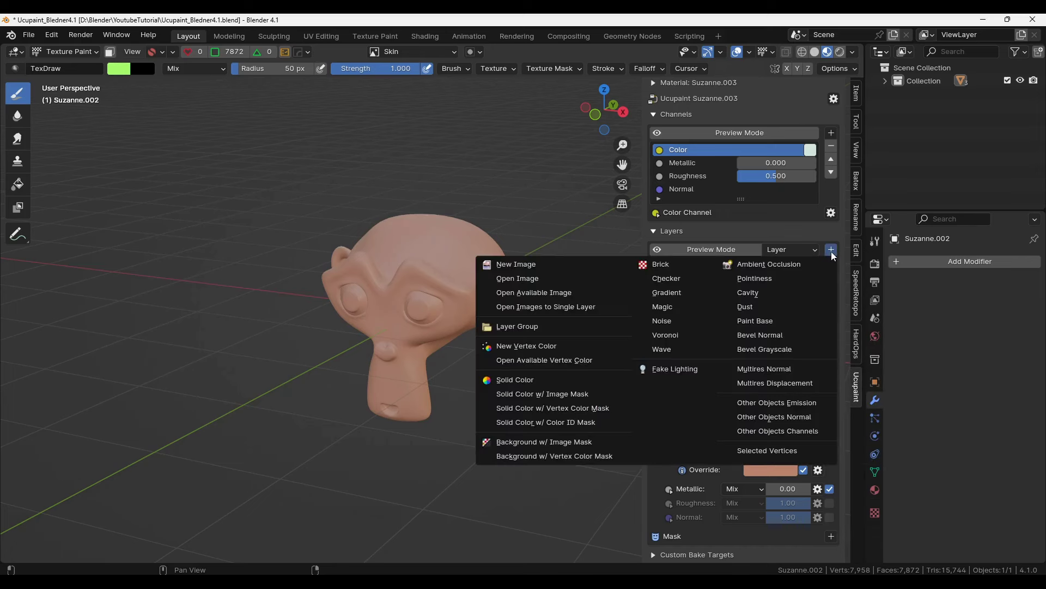
{"action": "left_click", "coordinate": [832, 249]}
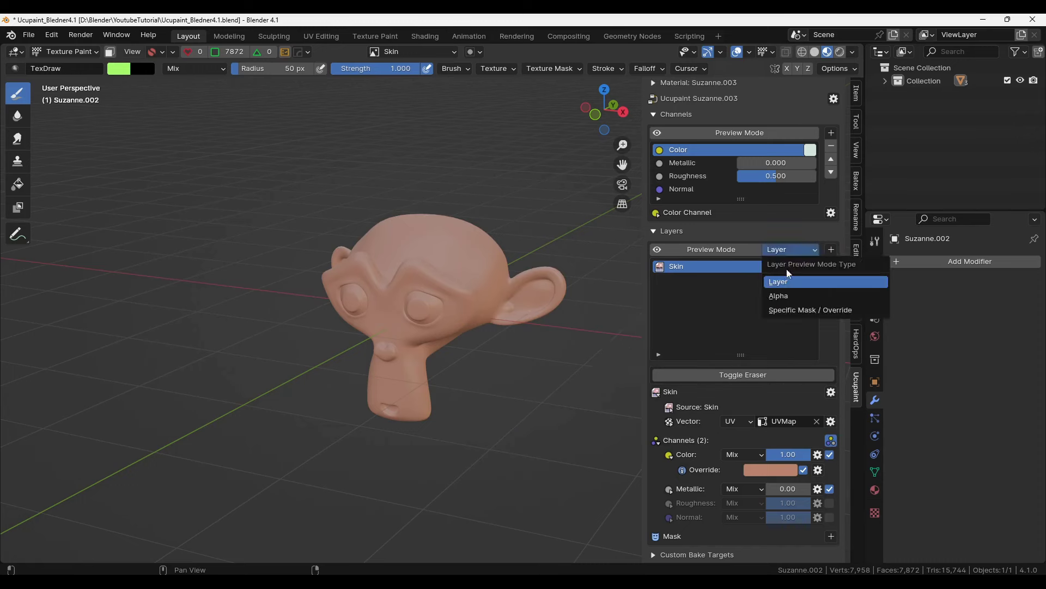
{"action": "left_click", "coordinate": [833, 252]}
{"action": "left_click", "coordinate": [606, 374]}
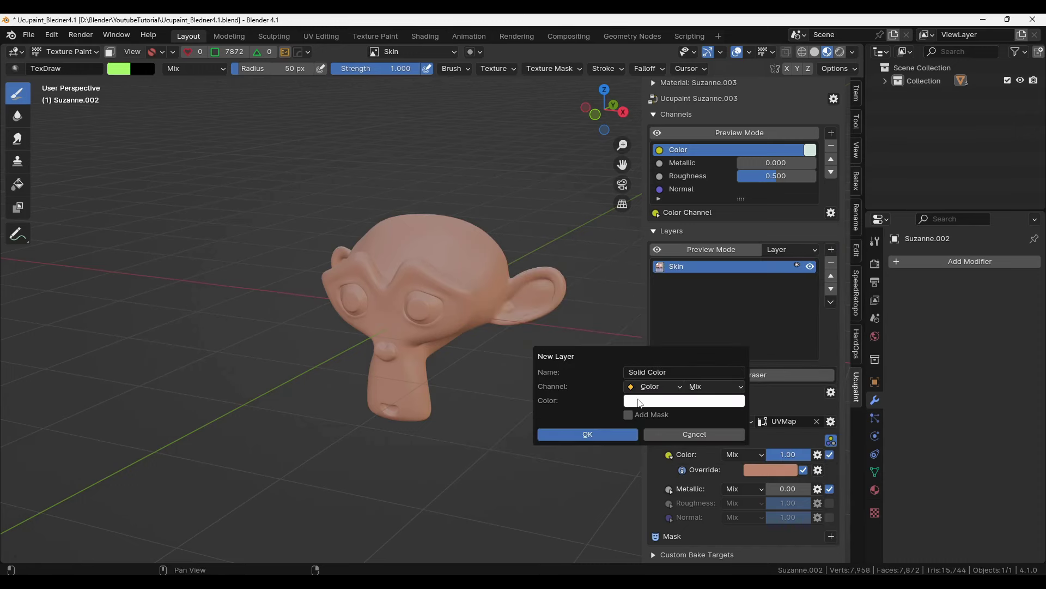
{"action": "left_click", "coordinate": [635, 401]}
{"action": "left_click_drag", "start_coordinate": [688, 300], "coordinate": [701, 286]}
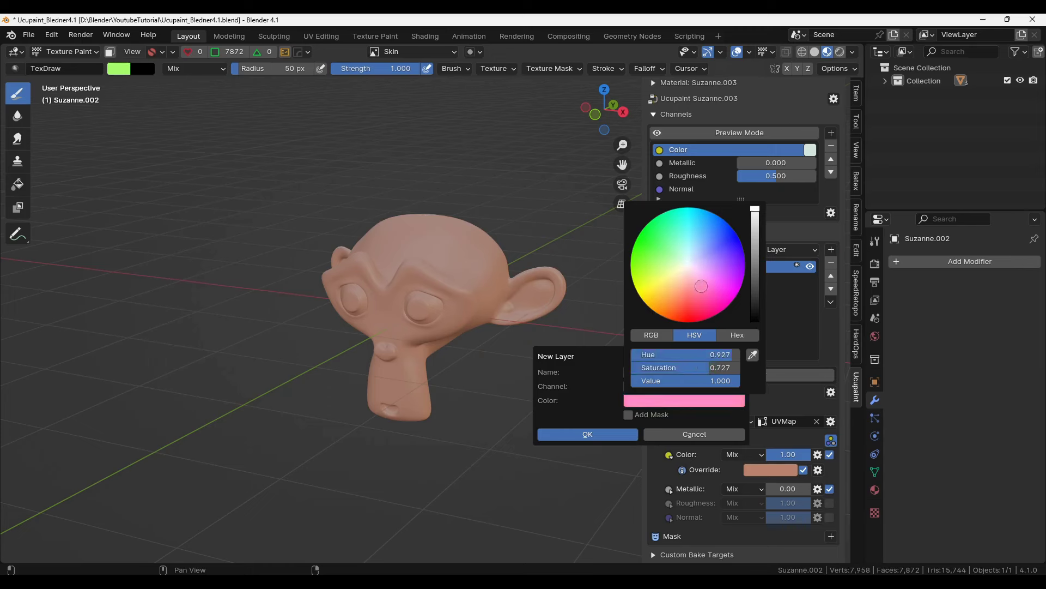
{"action": "left_click", "coordinate": [599, 434]}
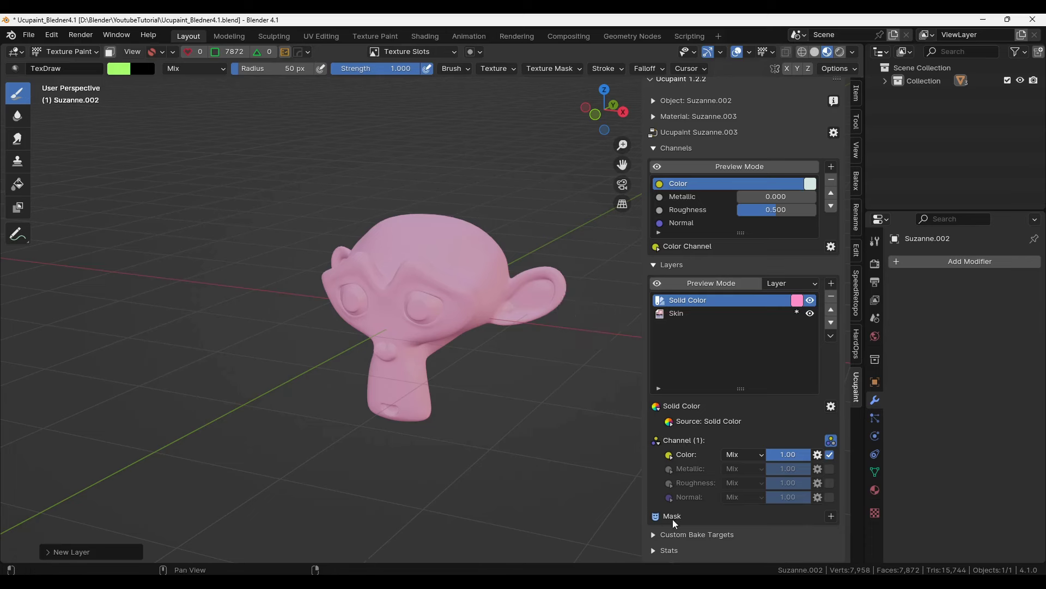
{"action": "left_click", "coordinate": [831, 516]}
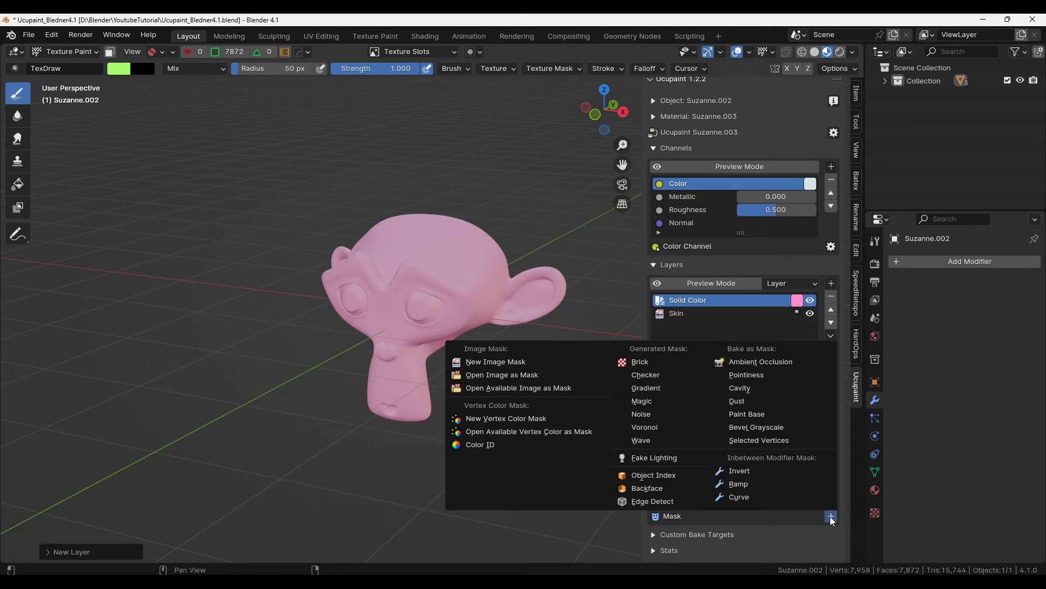
- Give the pink layer a new image mask filled Black (Full Transparency)
{"action": "left_click", "coordinate": [542, 363]}
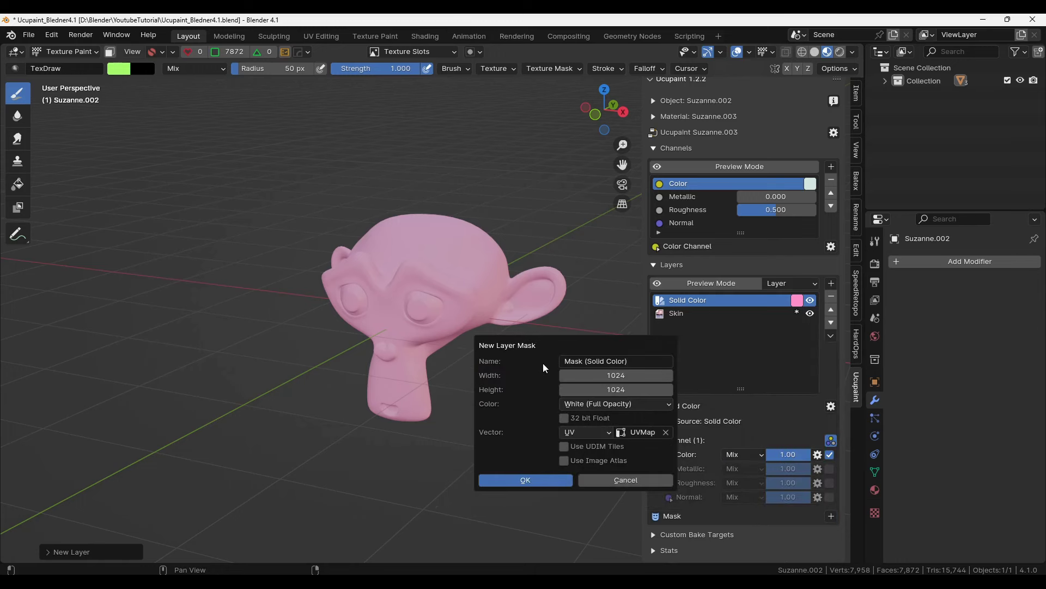
{"action": "left_click", "coordinate": [590, 406]}
{"action": "left_click", "coordinate": [593, 444]}
{"action": "left_click", "coordinate": [524, 482]}
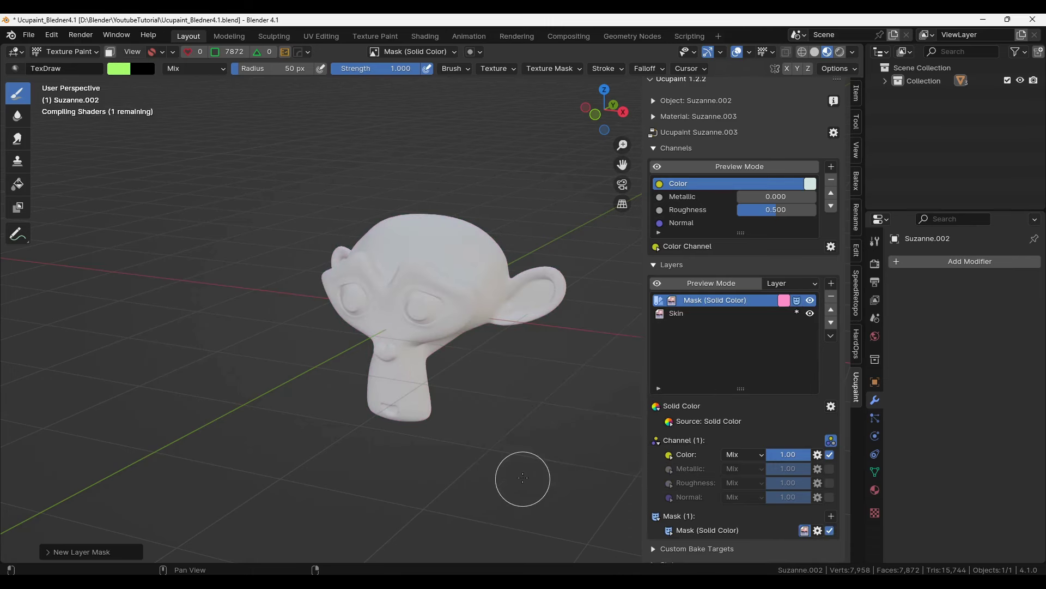
- Target the mask and paint white over Suzanne's nose to reveal pink
{"action": "left_click", "coordinate": [660, 302]}
{"action": "left_click", "coordinate": [672, 300]}
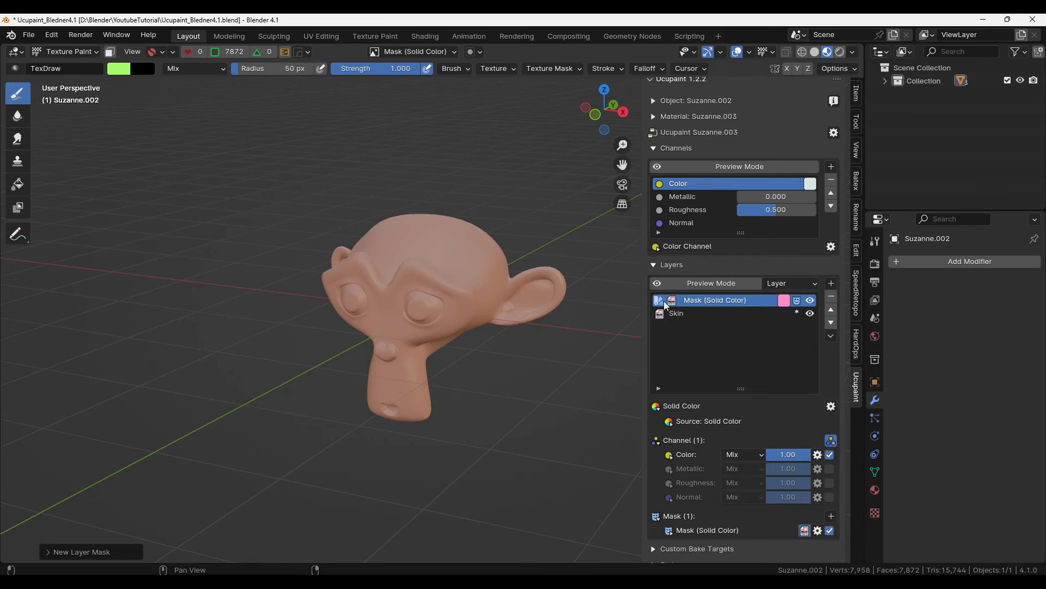
{"action": "left_click", "coordinate": [663, 301]}
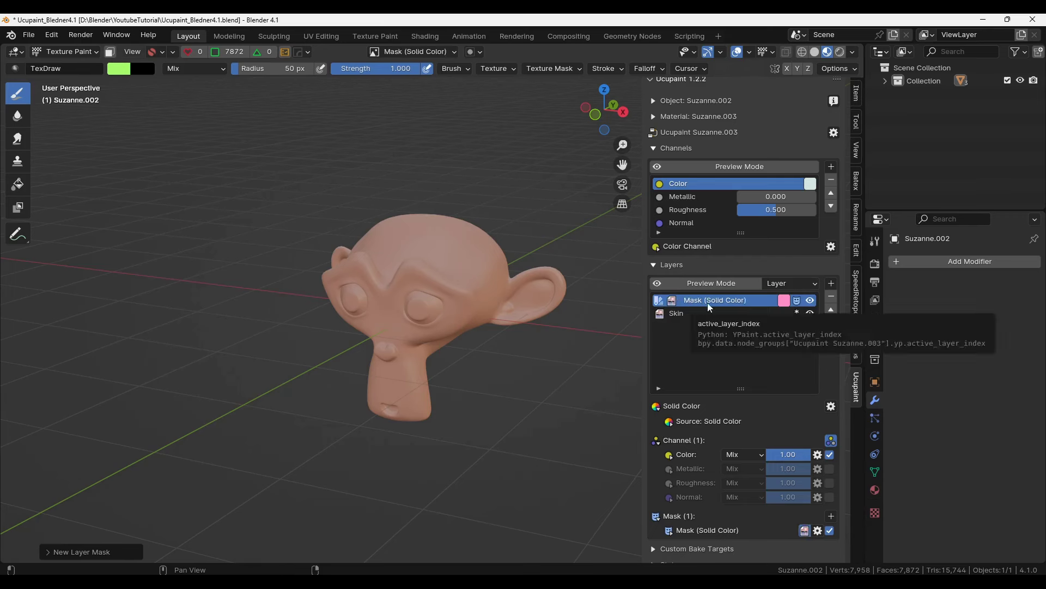
{"action": "left_click", "coordinate": [118, 68]}
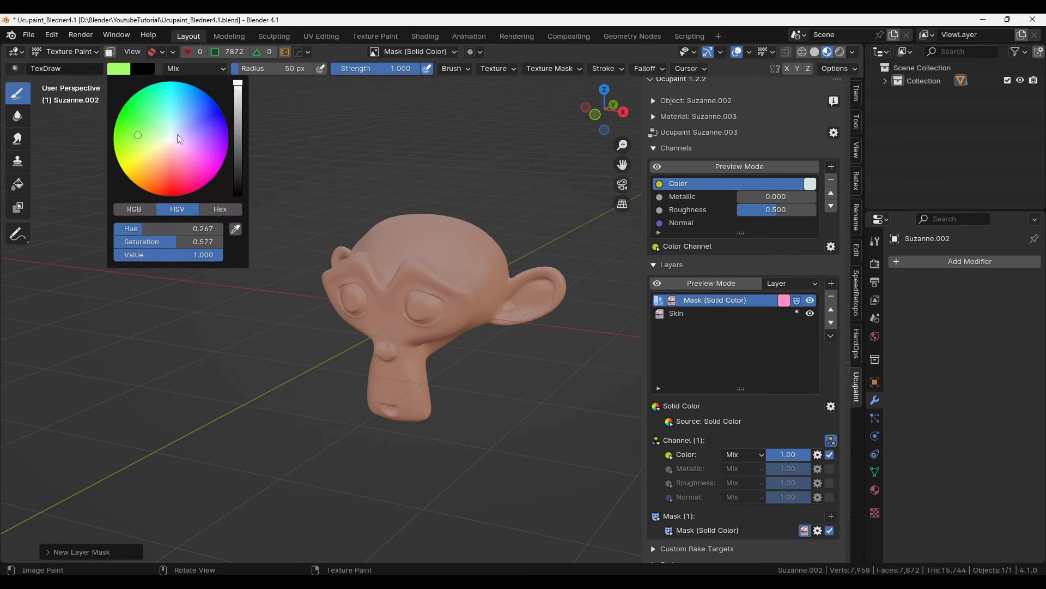
{"action": "left_click_drag", "start_coordinate": [185, 241], "coordinate": [116, 242]}
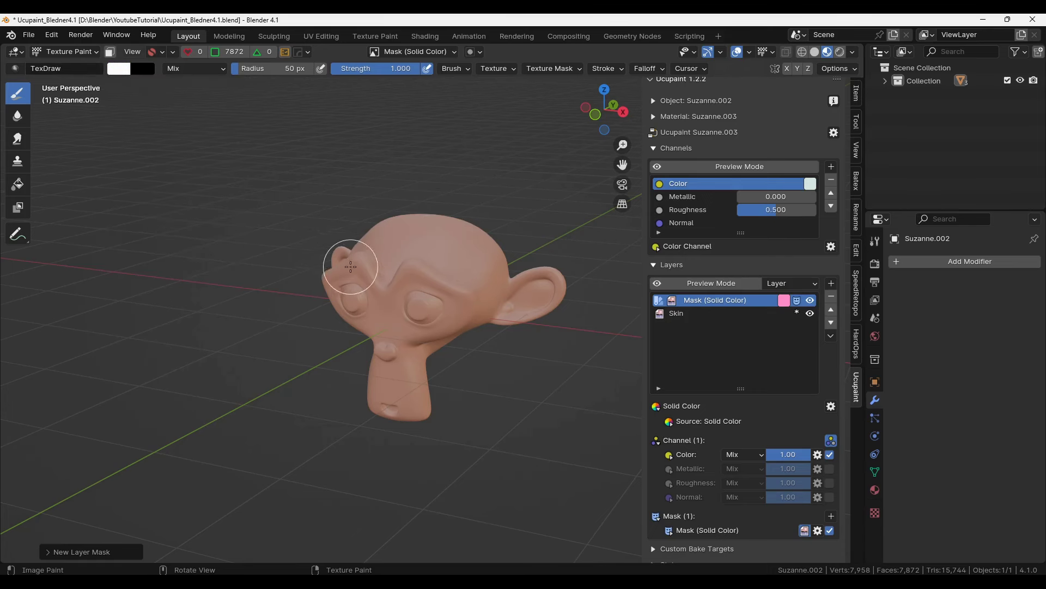
{"action": "left_click", "coordinate": [386, 352]}
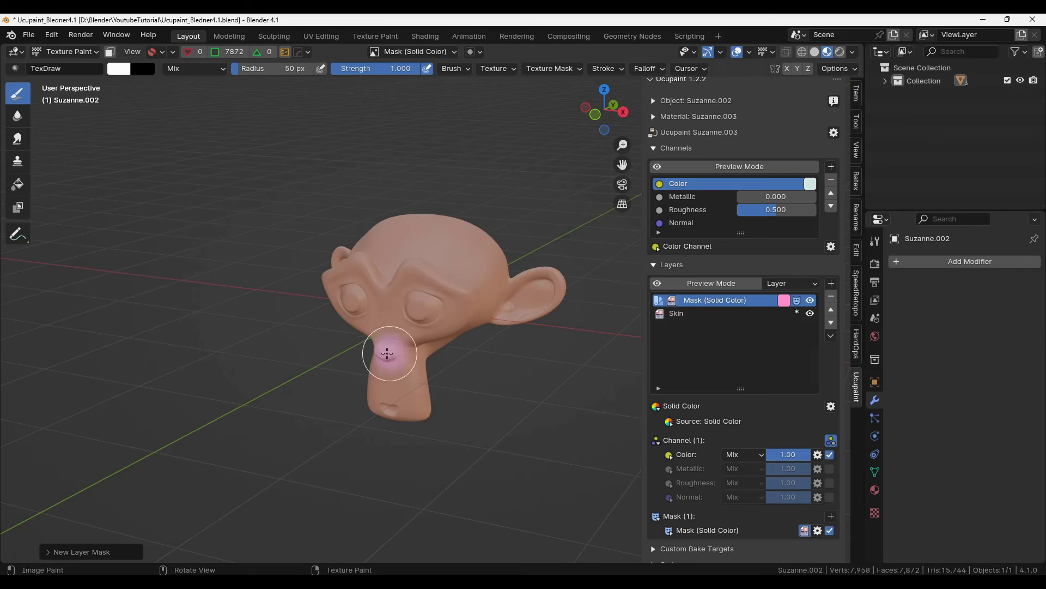
{"action": "mouse_move", "coordinate": [420, 350]}
{"action": "middle_mouse_down"}
{"action": "mouse_move", "coordinate": [440, 349]}
{"action": "mouse_move", "coordinate": [434, 357]}
{"action": "mouse_move", "coordinate": [427, 346]}
{"action": "middle_mouse_up"}
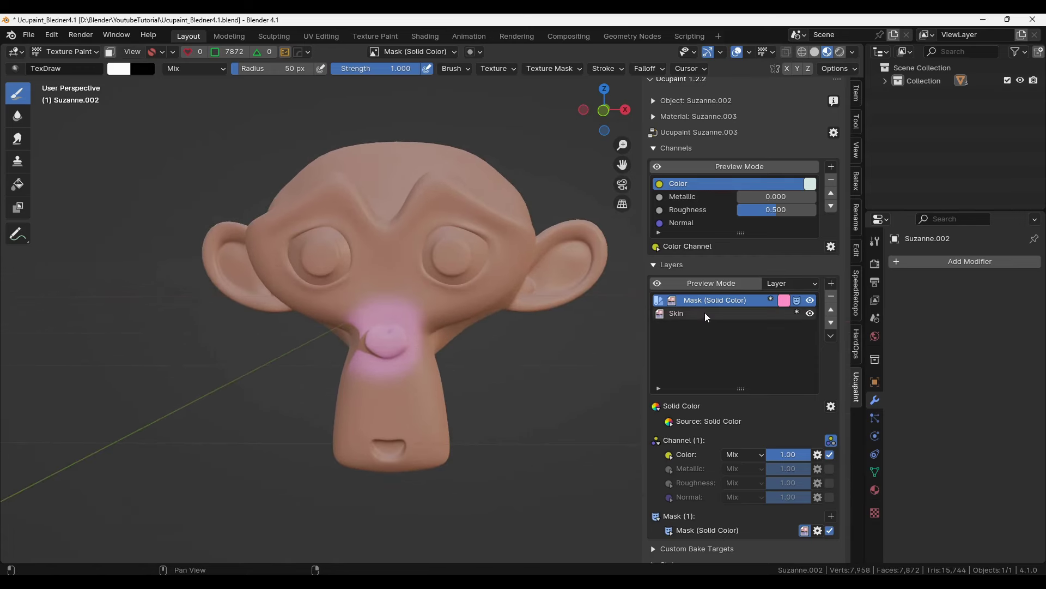
- Set the Layers Preview Mode to Specific Mask / Override
{"action": "left_click", "coordinate": [717, 286]}
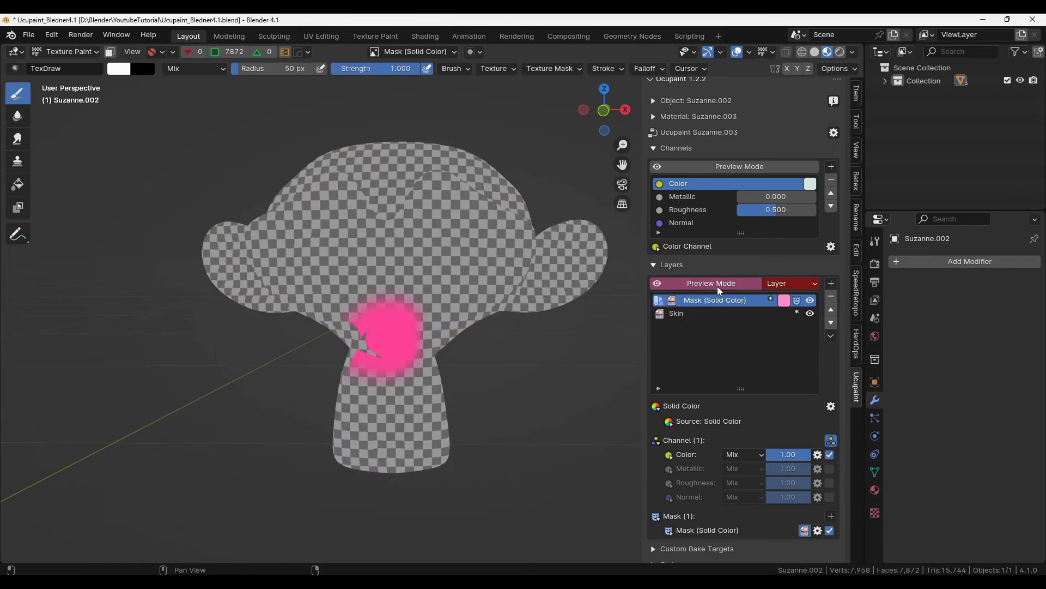
{"action": "left_click", "coordinate": [802, 283]}
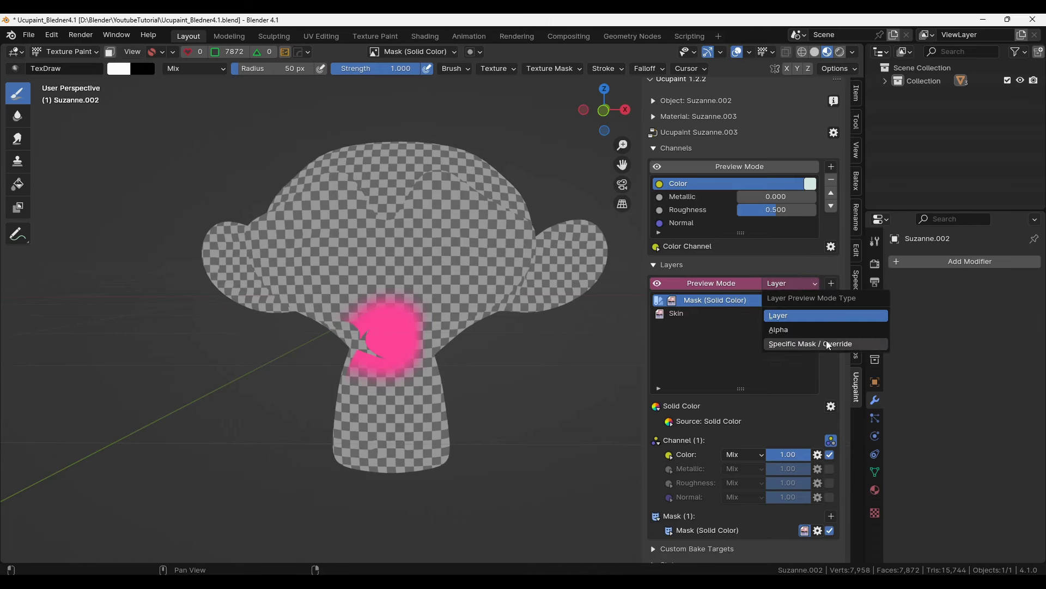
{"action": "left_click", "coordinate": [844, 344]}
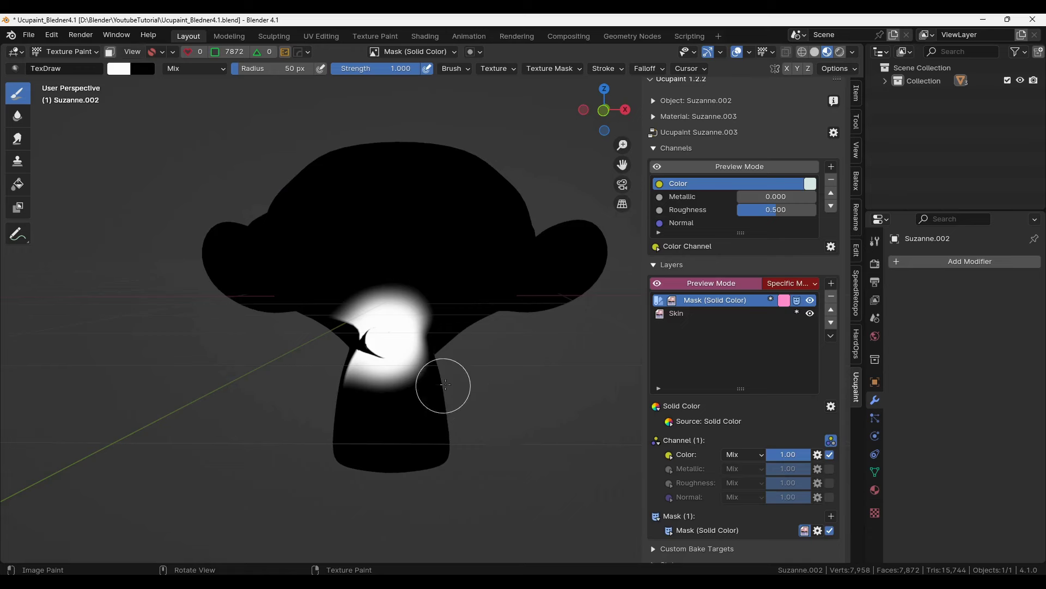
- Refine the nose mask with black and white strokes, swapping colours with X
{"action": "middle_click_drag", "start_coordinate": [445, 385], "coordinate": [614, 354]}
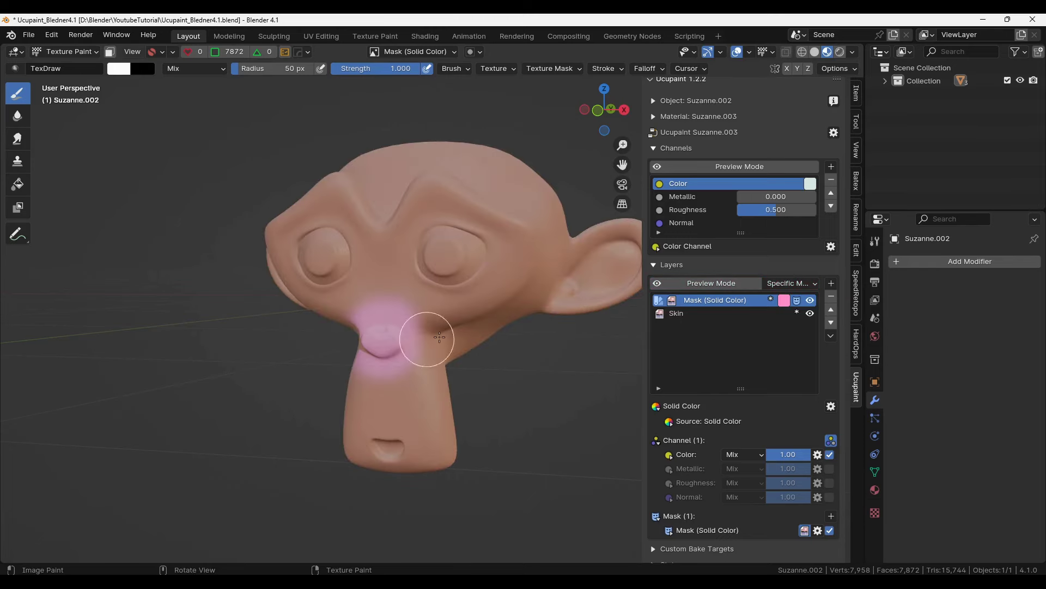
{"action": "key", "text": "x"}
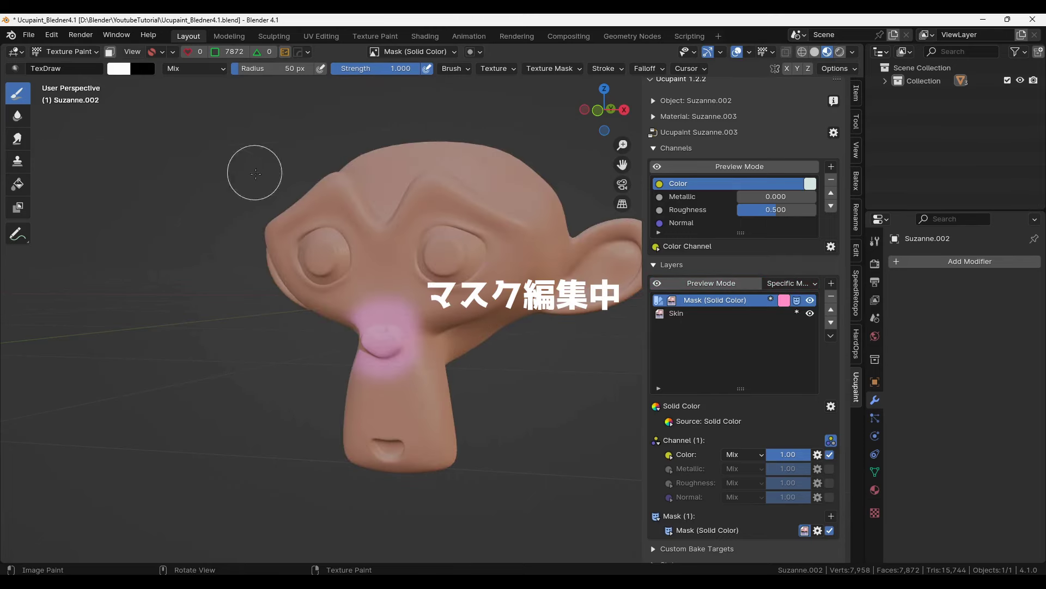
{"action": "scroll", "coordinate": [397, 303], "scroll_direction": "up", "scroll_amount": 2}
{"action": "scroll", "coordinate": [422, 345], "scroll_direction": "up", "scroll_amount": 4}
{"action": "mouse_move", "coordinate": [422, 345]}
{"action": "middle_mouse_down"}
{"action": "mouse_move", "coordinate": [420, 315]}
{"action": "mouse_move", "coordinate": [320, 304]}
{"action": "mouse_move", "coordinate": [269, 245]}
{"action": "mouse_move", "coordinate": [469, 221]}
{"action": "mouse_move", "coordinate": [278, 259]}
{"action": "mouse_move", "coordinate": [349, 164]}
{"action": "mouse_move", "coordinate": [425, 189]}
{"action": "mouse_move", "coordinate": [449, 148]}
{"action": "mouse_move", "coordinate": [355, 280]}
{"action": "mouse_move", "coordinate": [460, 201]}
{"action": "mouse_move", "coordinate": [409, 267]}
{"action": "middle_mouse_up"}
{"action": "key", "text": "x"}
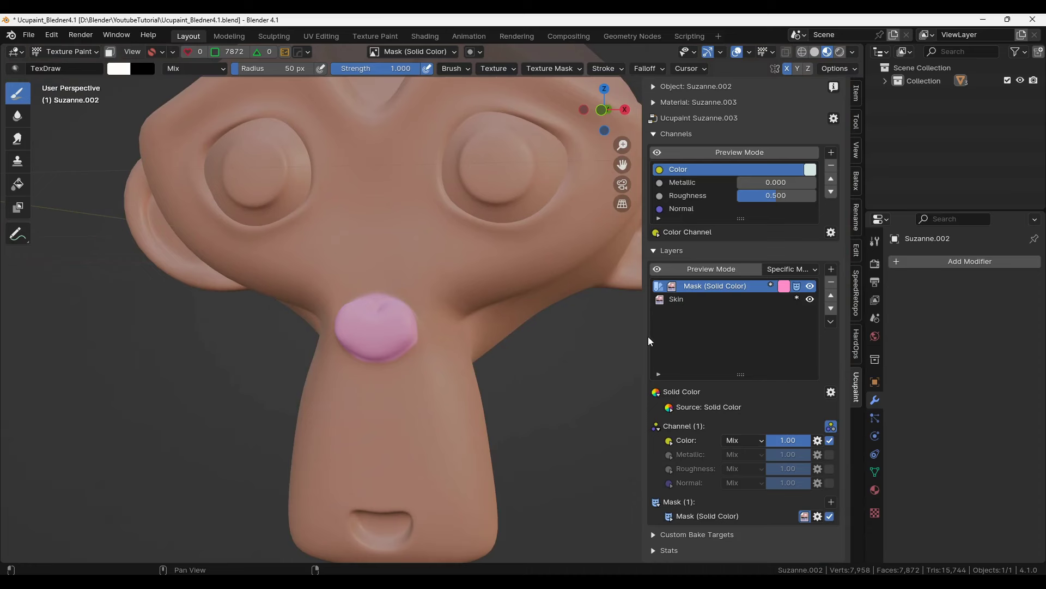
- Add a new image layer named 'Eye' at the top of the layer stack
{"action": "left_click", "coordinate": [831, 269]}
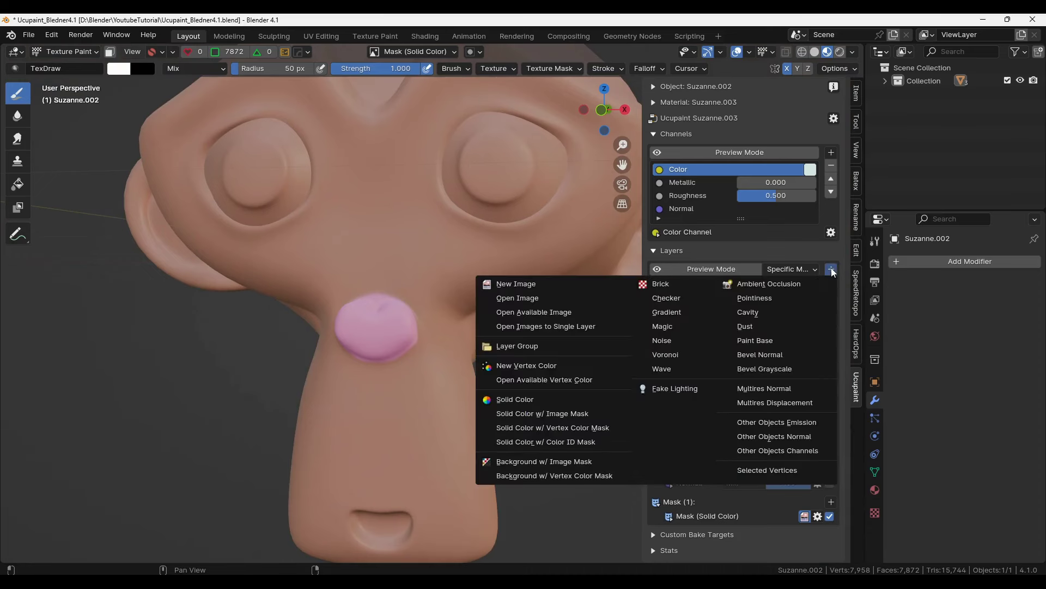
{"action": "left_click", "coordinate": [585, 284]}
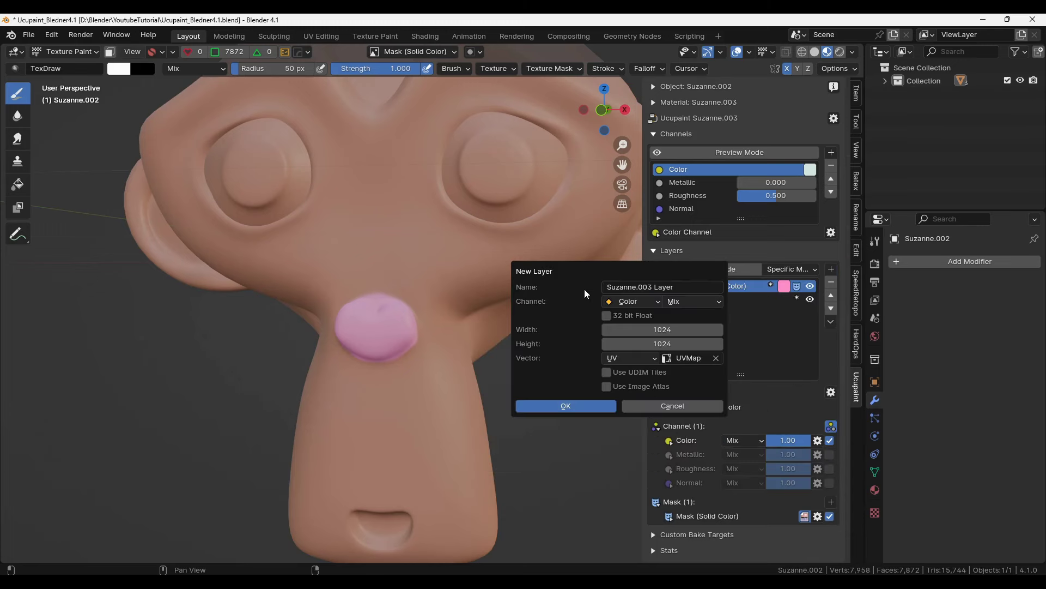
{"action": "left_click", "coordinate": [636, 287]}
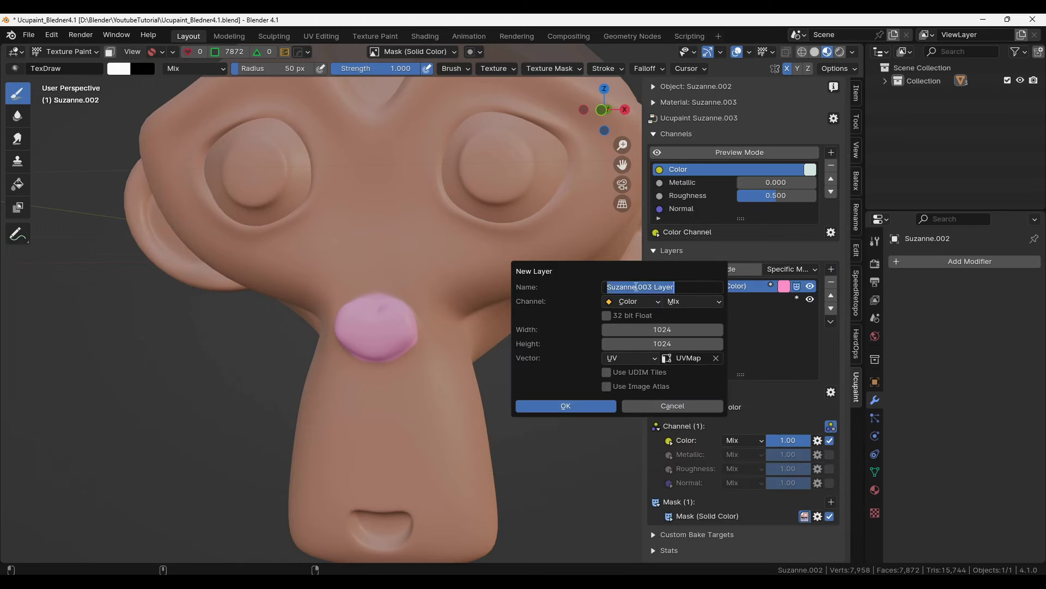
{"action": "type", "text": "Eye"}
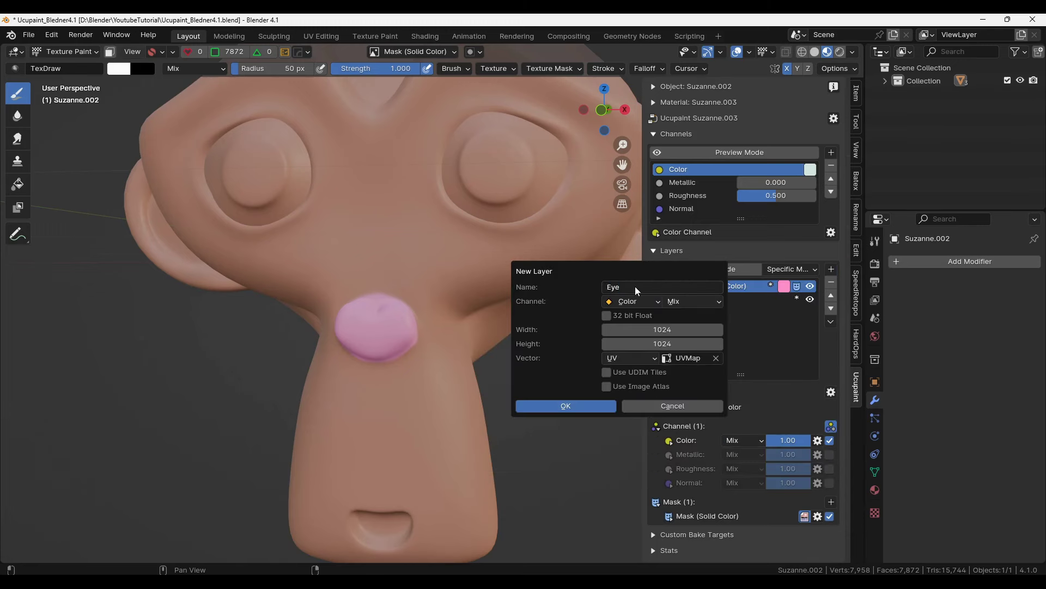
{"action": "left_click", "coordinate": [587, 406]}
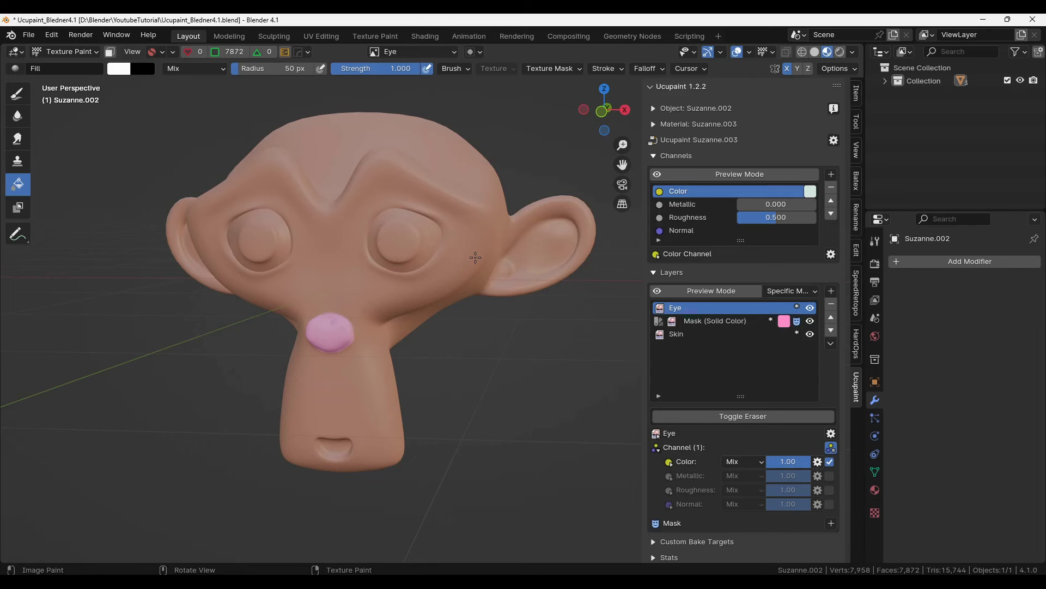
{"action": "key", "text": "ctrl+Tab"}
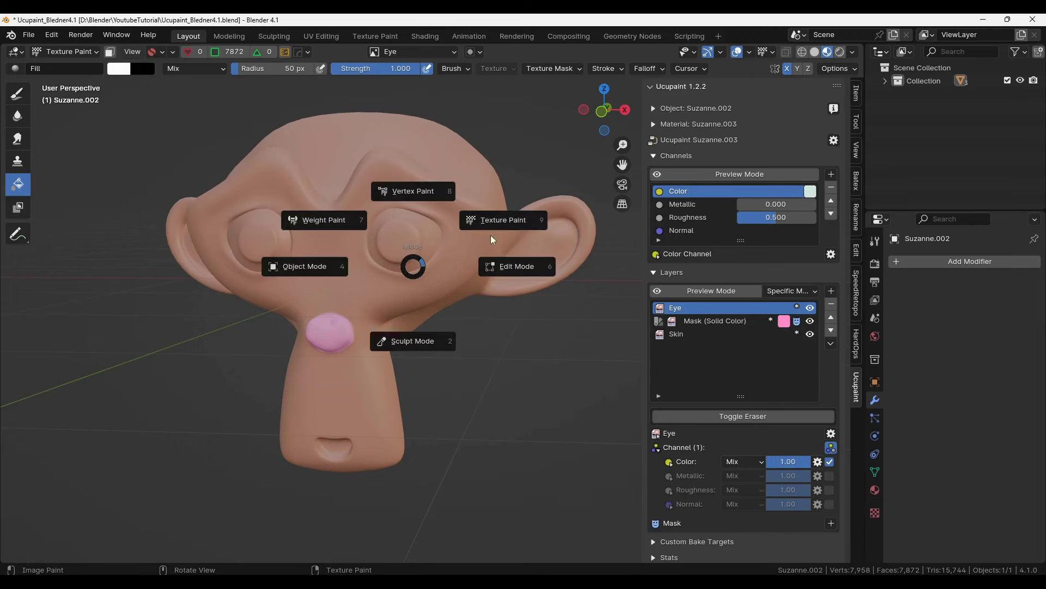
- Select both eyeballs in Edit Mode, enable Paint Mask, and fill them white
{"action": "left_click", "coordinate": [507, 264]}
{"action": "left_click", "coordinate": [401, 241]}
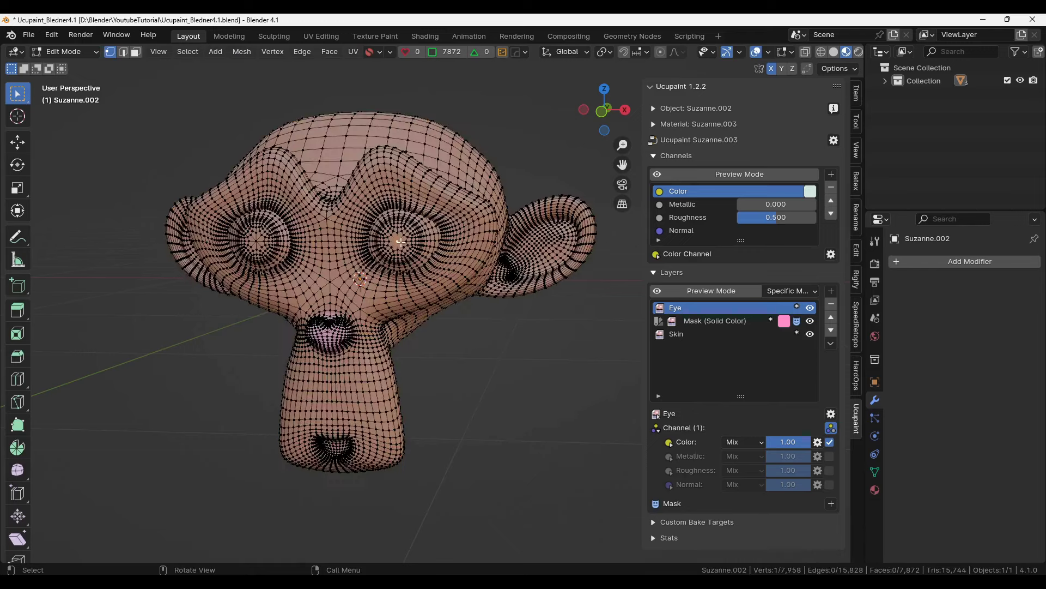
{"action": "key", "text": "l"}
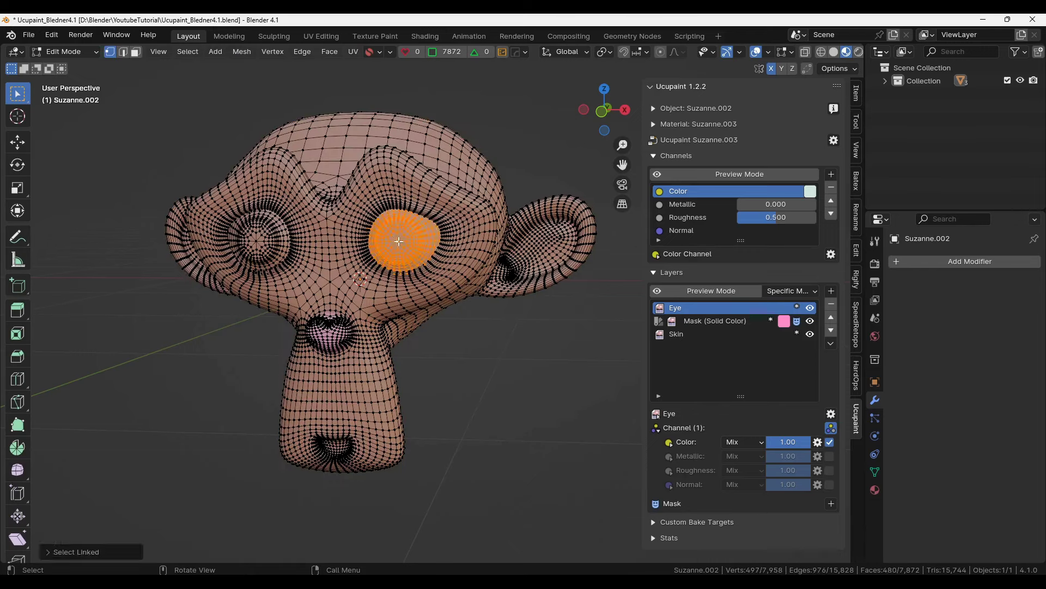
{"action": "key", "text": "l"}
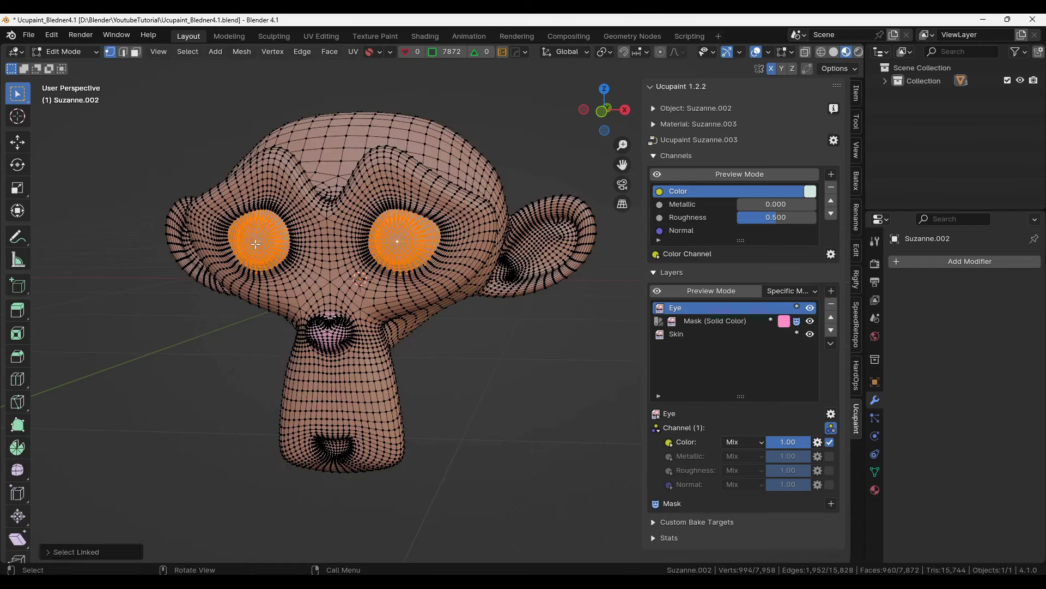
{"action": "key", "text": "ctrl+Tab"}
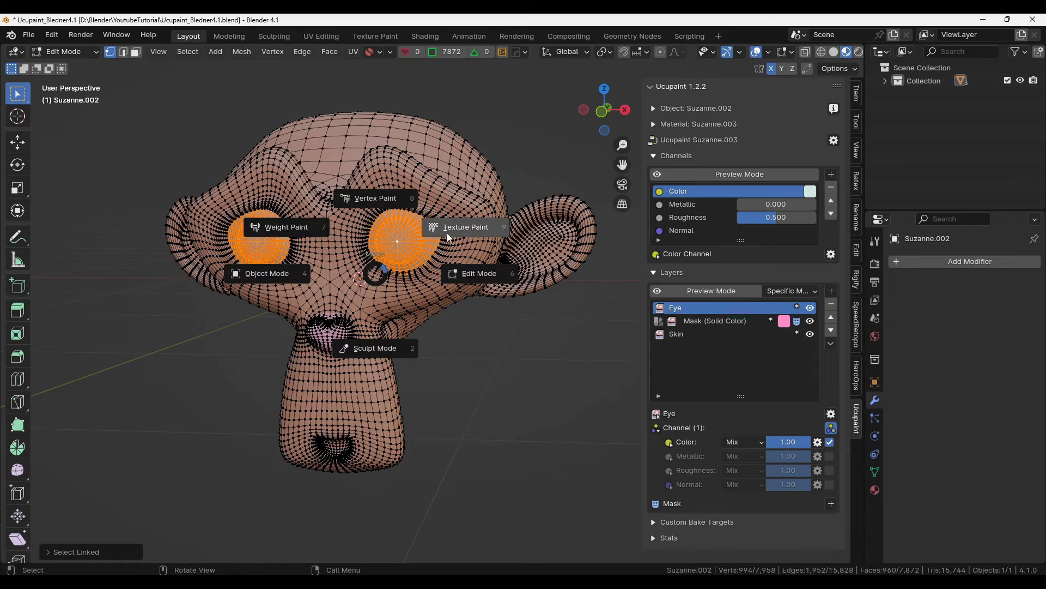
{"action": "left_click", "coordinate": [447, 233]}
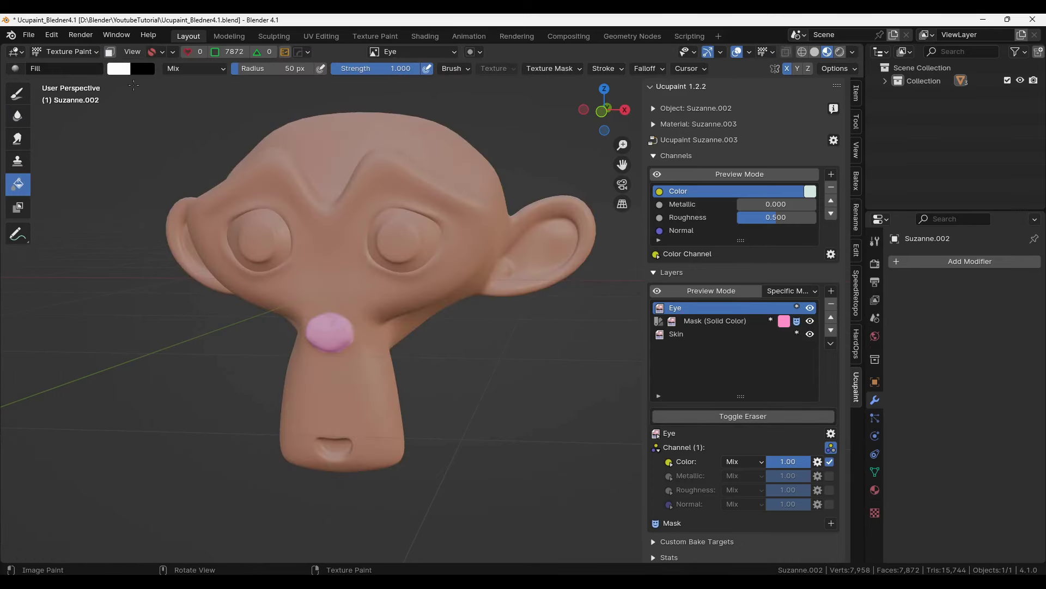
{"action": "left_click", "coordinate": [110, 57]}
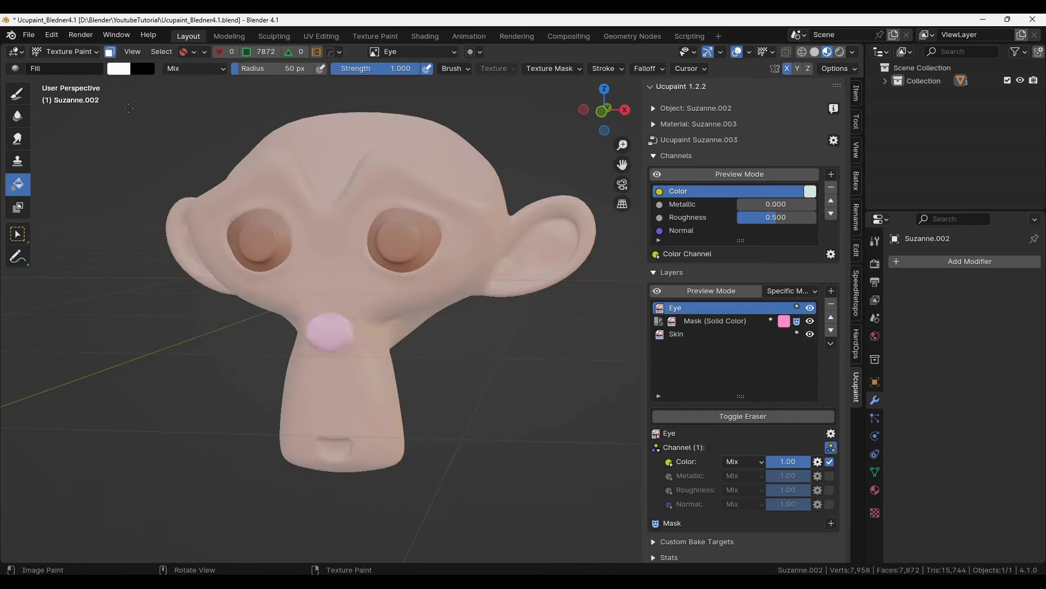
{"action": "left_click", "coordinate": [255, 240]}
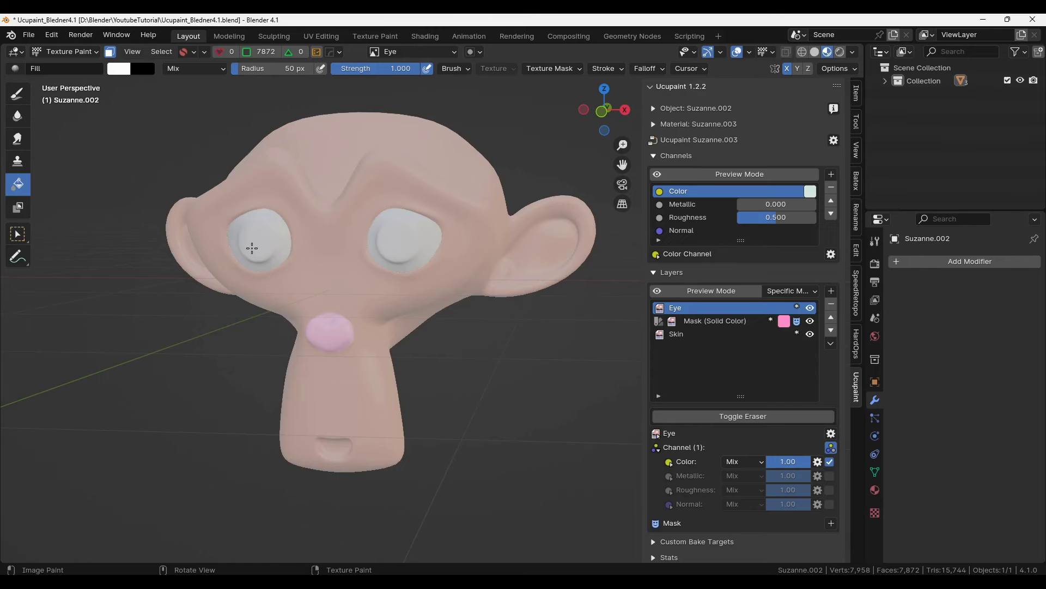
- Select the pupils, fill them black, then turn Paint Mask off
{"action": "key", "text": "ctrl+Tab"}
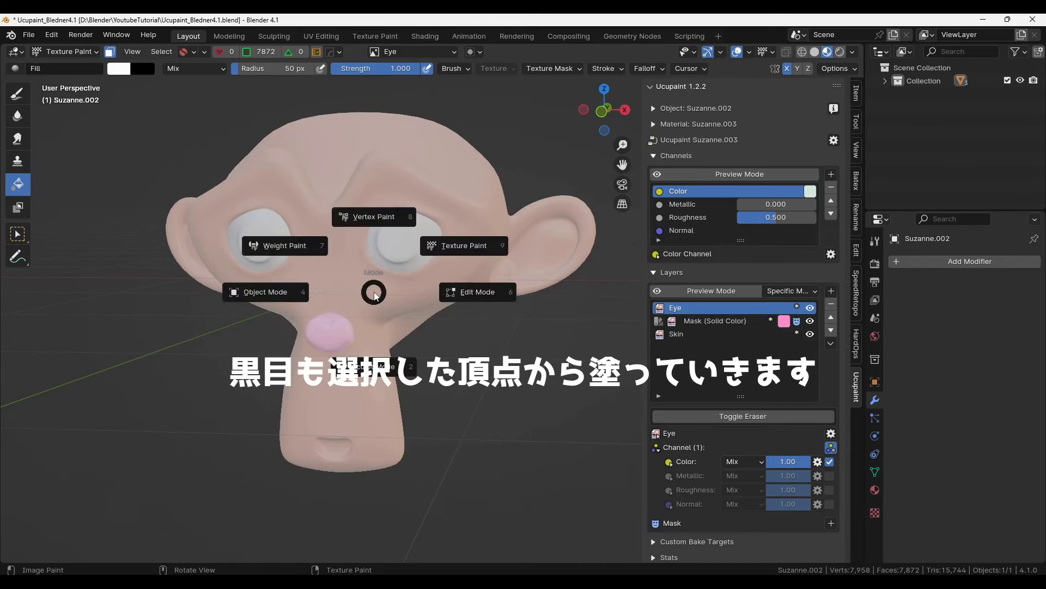
{"action": "left_click", "coordinate": [480, 293]}
{"action": "scroll", "coordinate": [369, 213], "scroll_direction": "up", "scroll_amount": 3}
{"action": "key", "text": "ctrl+KP_Add"}
{"action": "key", "text": "ctrl+Tab"}
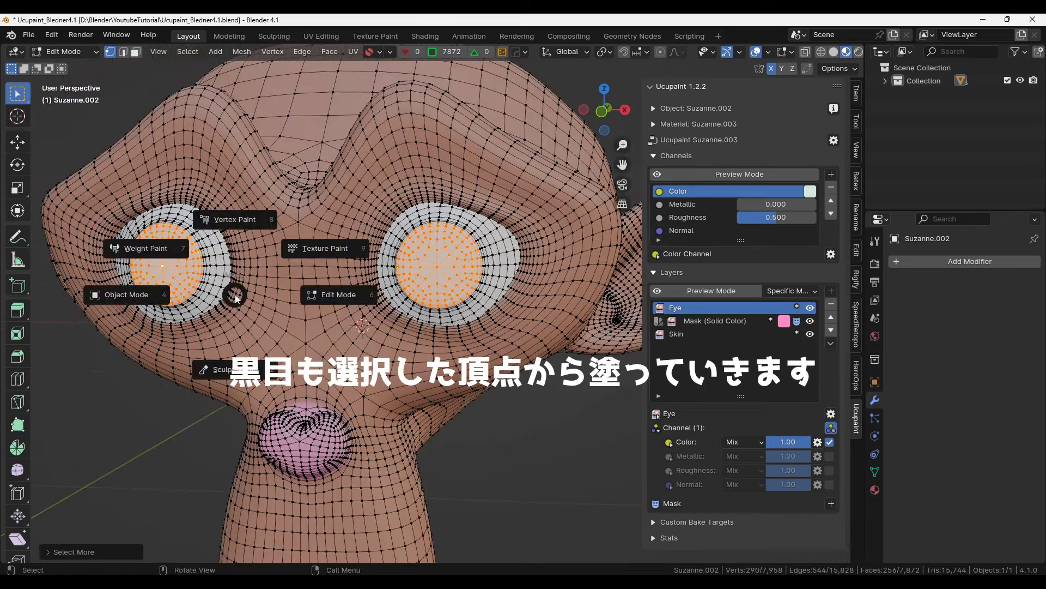
{"action": "left_click", "coordinate": [339, 182]}
{"action": "key", "text": "x"}
{"action": "left_click", "coordinate": [261, 199]}
{"action": "scroll", "coordinate": [407, 284], "scroll_direction": "down", "scroll_amount": 2}
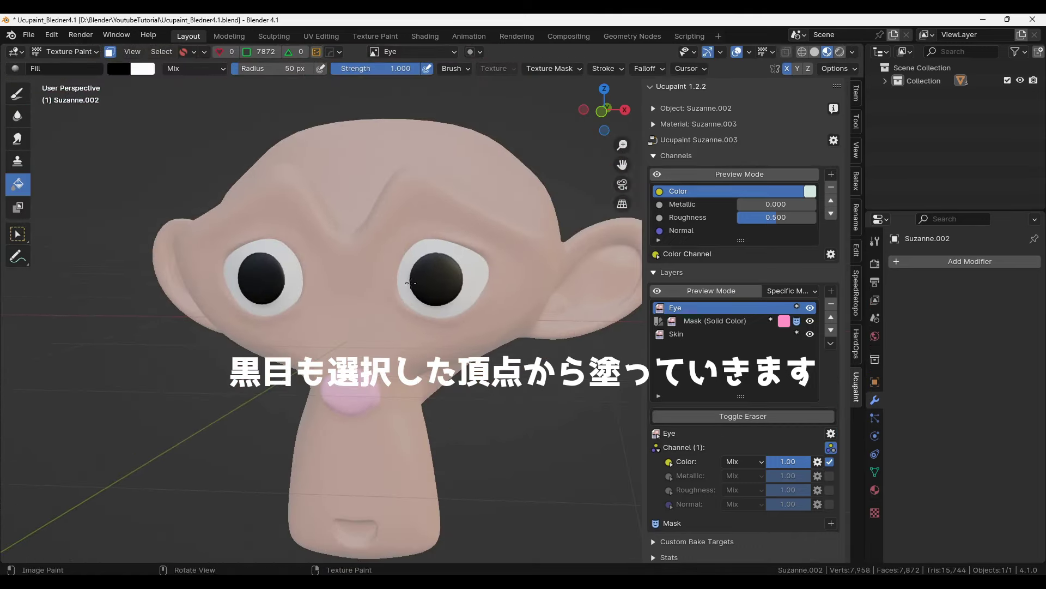
{"action": "left_click", "coordinate": [109, 51]}
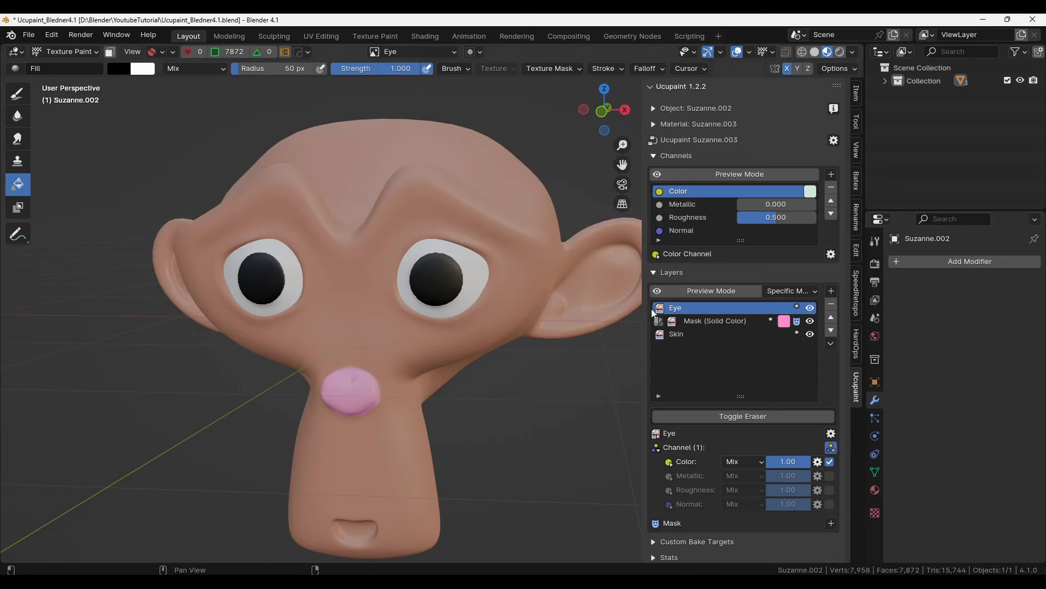
- Add a new image layer named 'Eyebrow' on top of the stack
{"action": "left_click", "coordinate": [830, 292]}
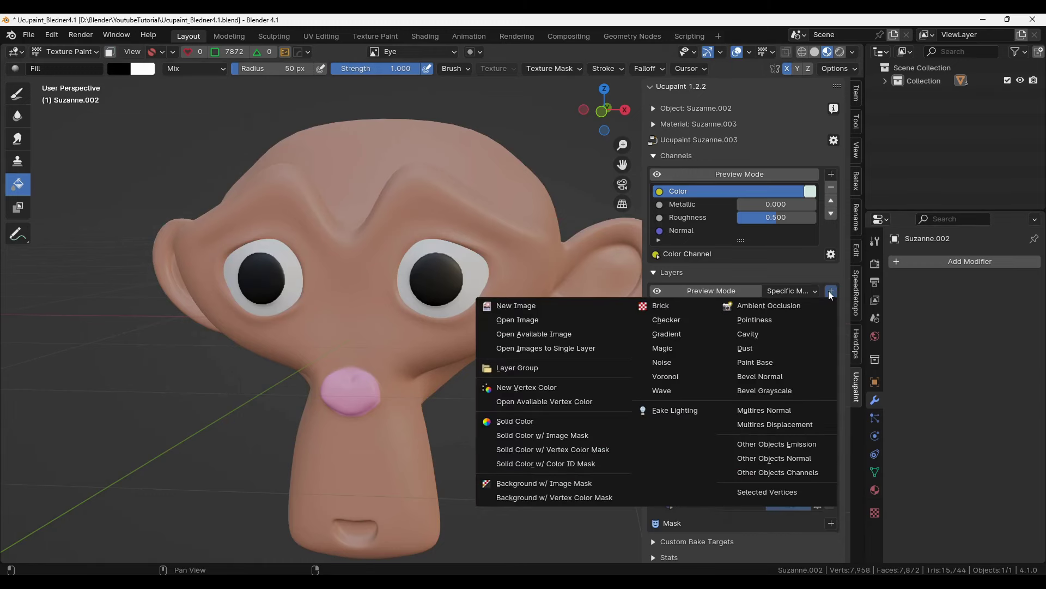
{"action": "left_click", "coordinate": [793, 291]}
{"action": "left_click", "coordinate": [831, 294]}
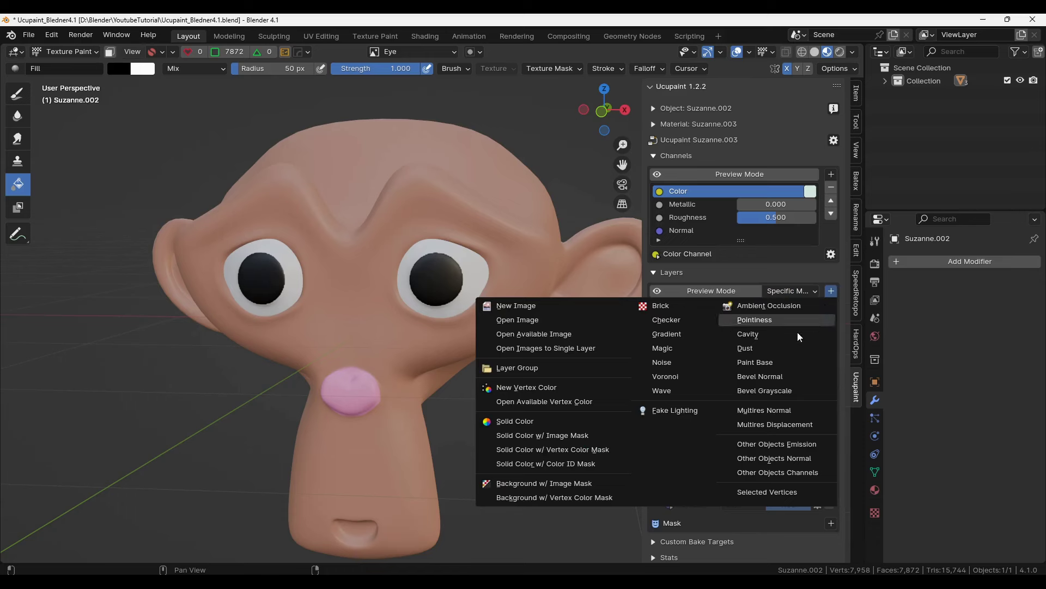
{"action": "left_click", "coordinate": [551, 311]}
{"action": "left_click", "coordinate": [613, 306]}
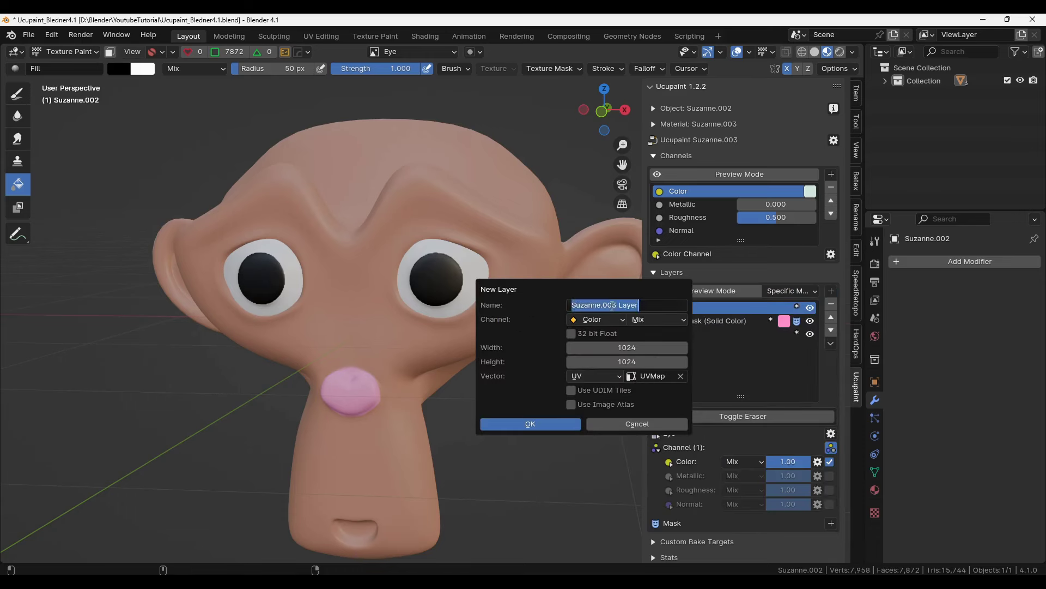
{"action": "type", "text": "Eyeb"}
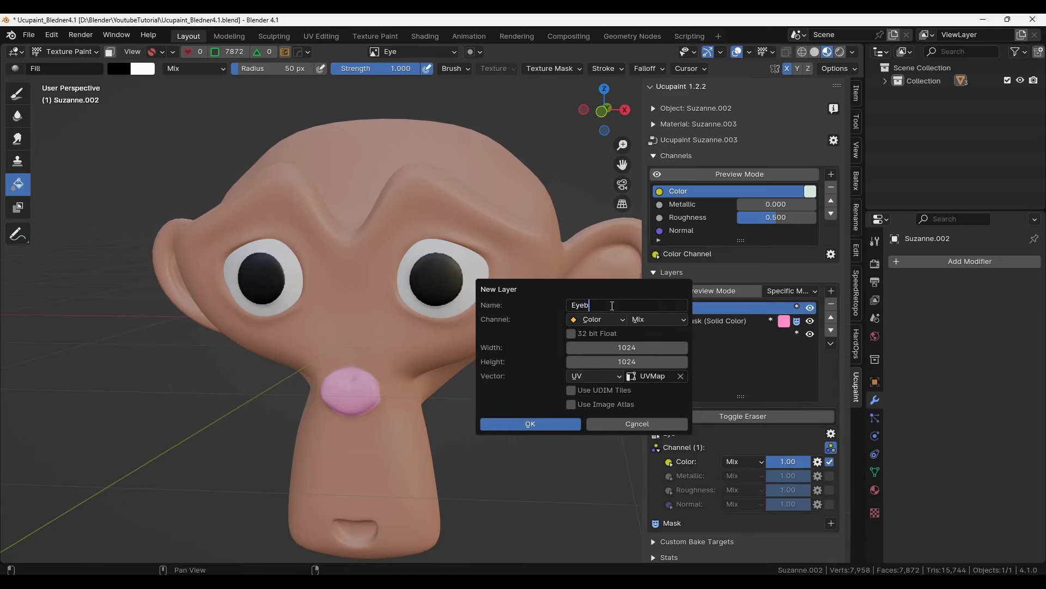
{"action": "type", "text": "row"}
{"action": "left_click", "coordinate": [538, 423]}
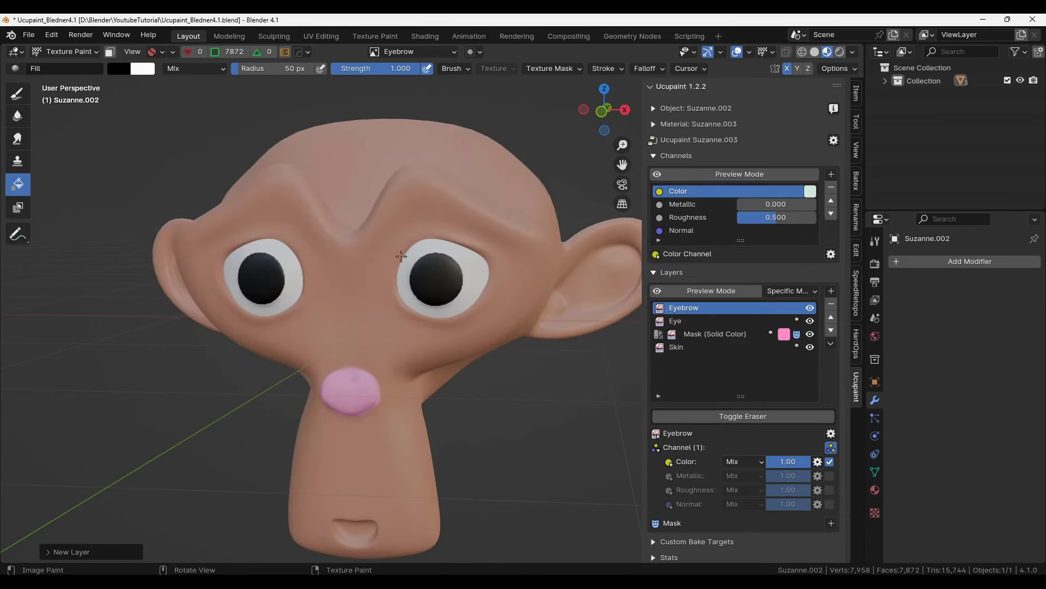
- Paint light green eyebrows above both eyes with the draw brush
{"action": "left_click", "coordinate": [16, 93]}
{"action": "middle_click_drag", "start_coordinate": [374, 151], "coordinate": [305, 164]}
{"action": "left_click", "coordinate": [118, 68]}
{"action": "left_click_drag", "start_coordinate": [180, 275], "coordinate": [294, 248]}
{"action": "mouse_move", "coordinate": [518, 295]}
{"action": "left_mouse_down"}
{"action": "mouse_move", "coordinate": [388, 273]}
{"action": "mouse_move", "coordinate": [437, 257]}
{"action": "left_mouse_up"}
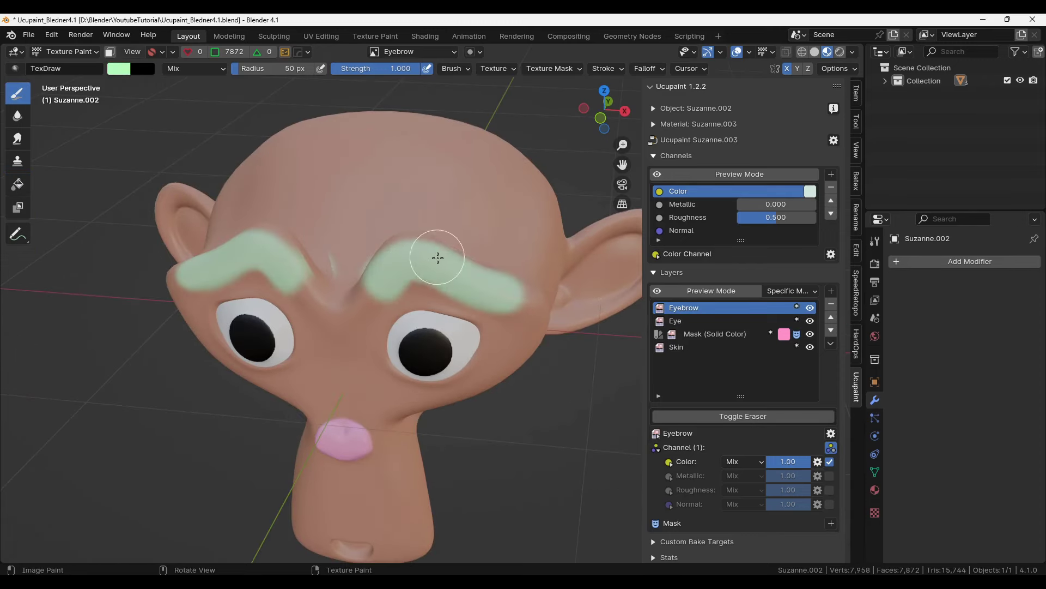
- Erase to tidy the eyebrows, then return the brush from Eraser Tex to TexDraw
{"action": "left_click", "coordinate": [710, 422]}
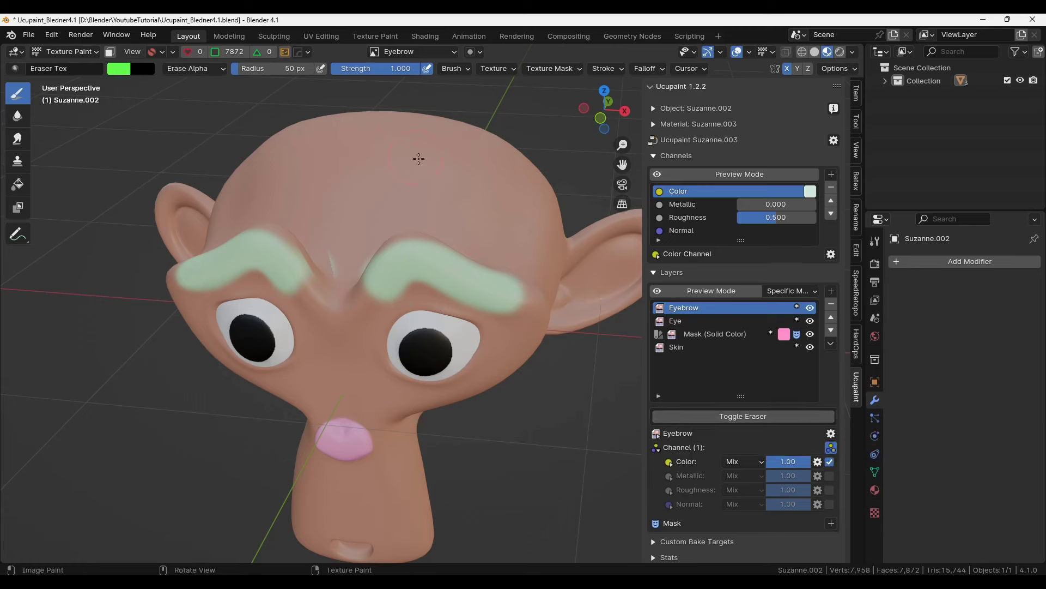
{"action": "middle_click_drag", "start_coordinate": [372, 230], "coordinate": [374, 265]}
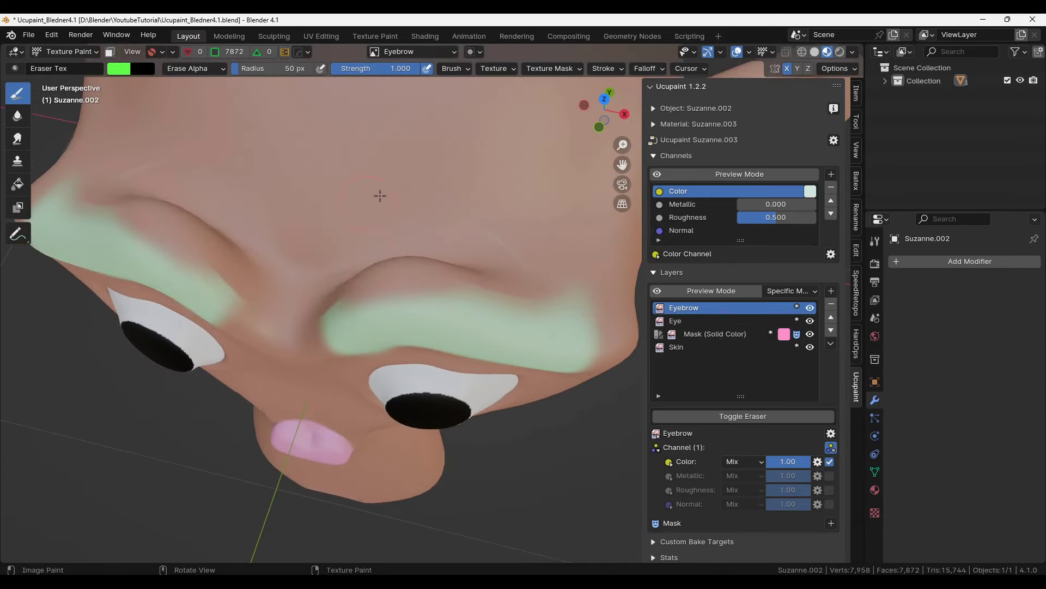
{"action": "mouse_move", "coordinate": [374, 265]}
{"action": "middle_mouse_down"}
{"action": "mouse_move", "coordinate": [467, 238]}
{"action": "mouse_move", "coordinate": [433, 288]}
{"action": "middle_mouse_up"}
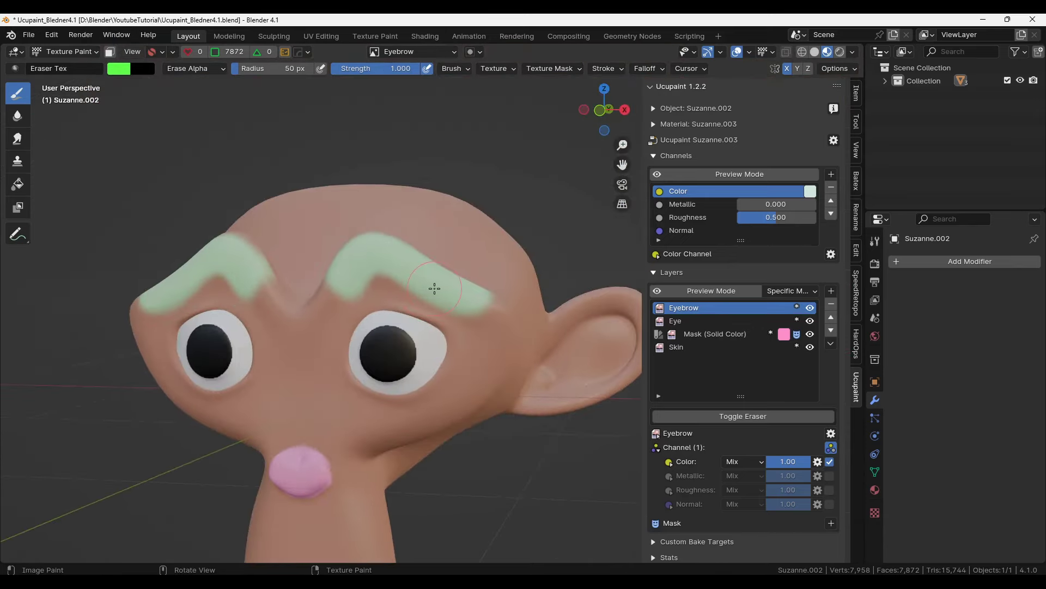
{"action": "left_click", "coordinate": [772, 417]}
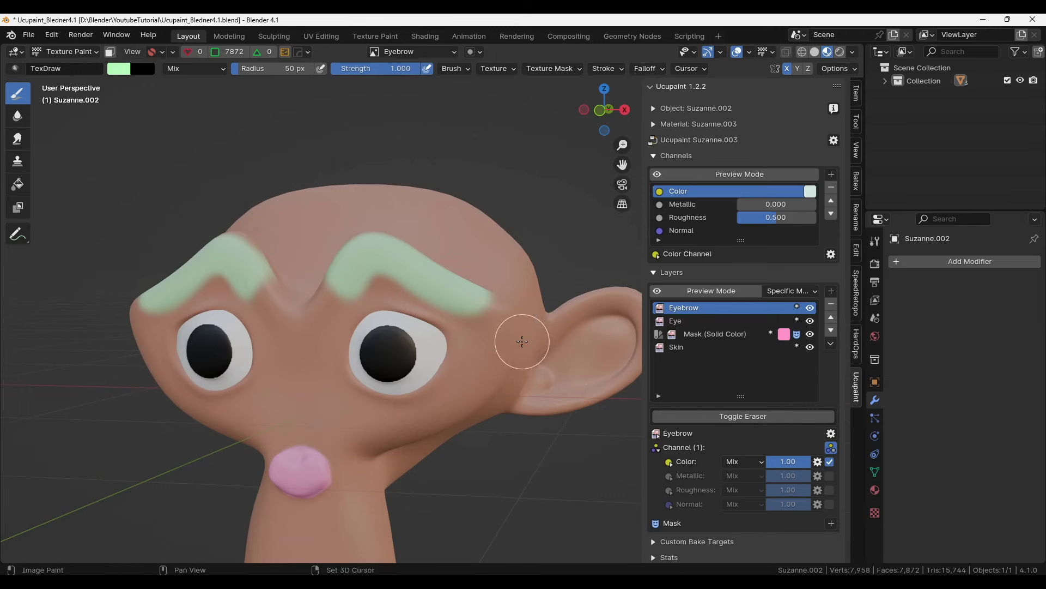
{"action": "middle_click_drag", "start_coordinate": [519, 334], "coordinate": [515, 308]}
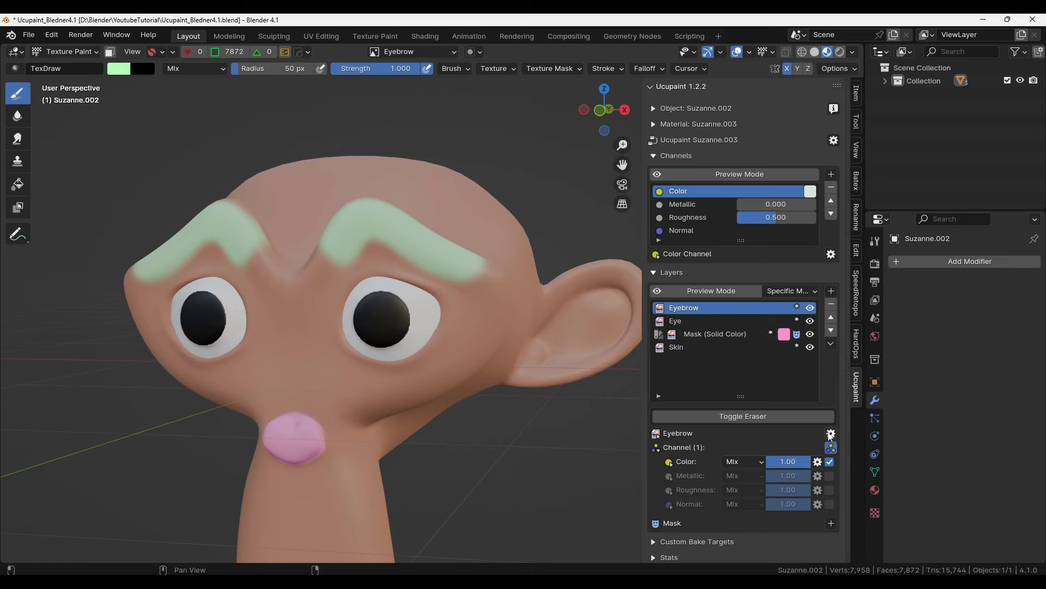
- Give the Eyebrow layer a Hue Saturation modifier: Hue 0.56, Saturation 1.33, Value 0.49
{"action": "left_click", "coordinate": [831, 434]}
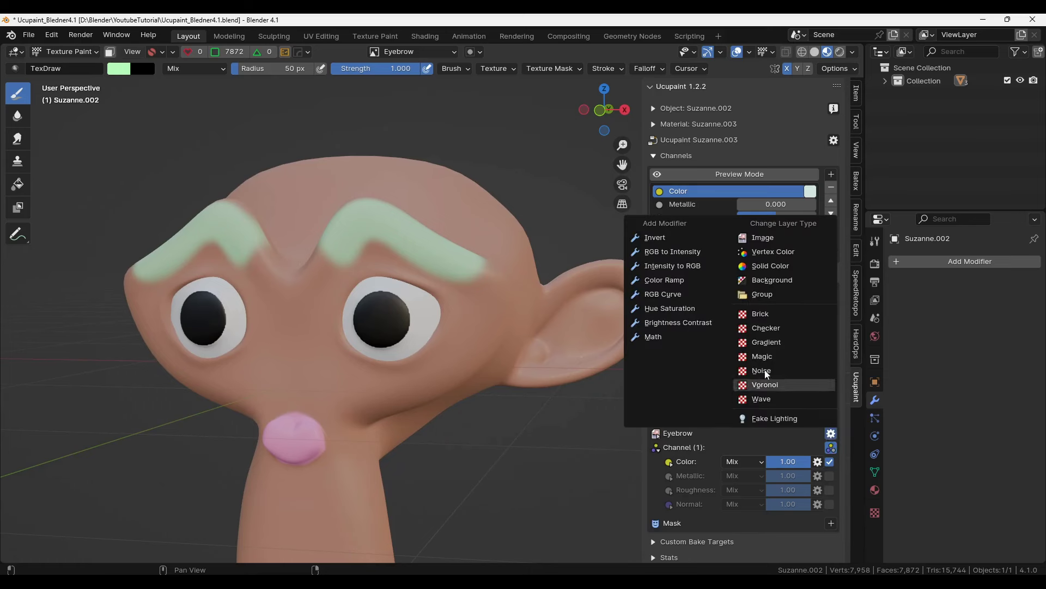
{"action": "left_click", "coordinate": [704, 308]}
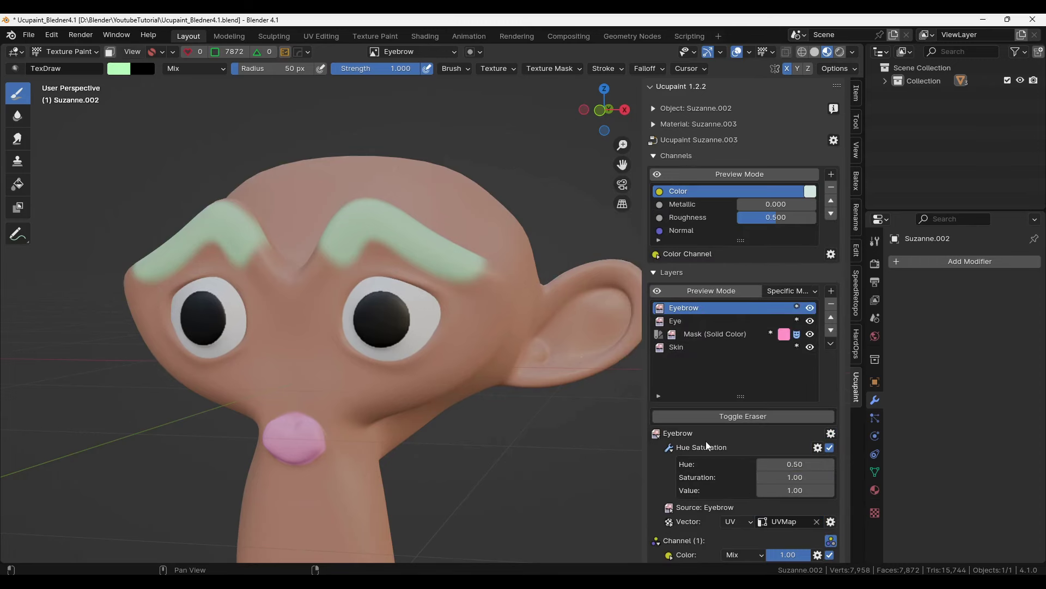
{"action": "mouse_move", "coordinate": [768, 463]}
{"action": "left_mouse_down"}
{"action": "mouse_move", "coordinate": [812, 464]}
{"action": "mouse_move", "coordinate": [802, 477]}
{"action": "left_mouse_up"}
{"action": "mouse_move", "coordinate": [807, 490]}
{"action": "left_mouse_down"}
{"action": "mouse_move", "coordinate": [774, 490]}
{"action": "mouse_move", "coordinate": [803, 464]}
{"action": "left_mouse_up"}
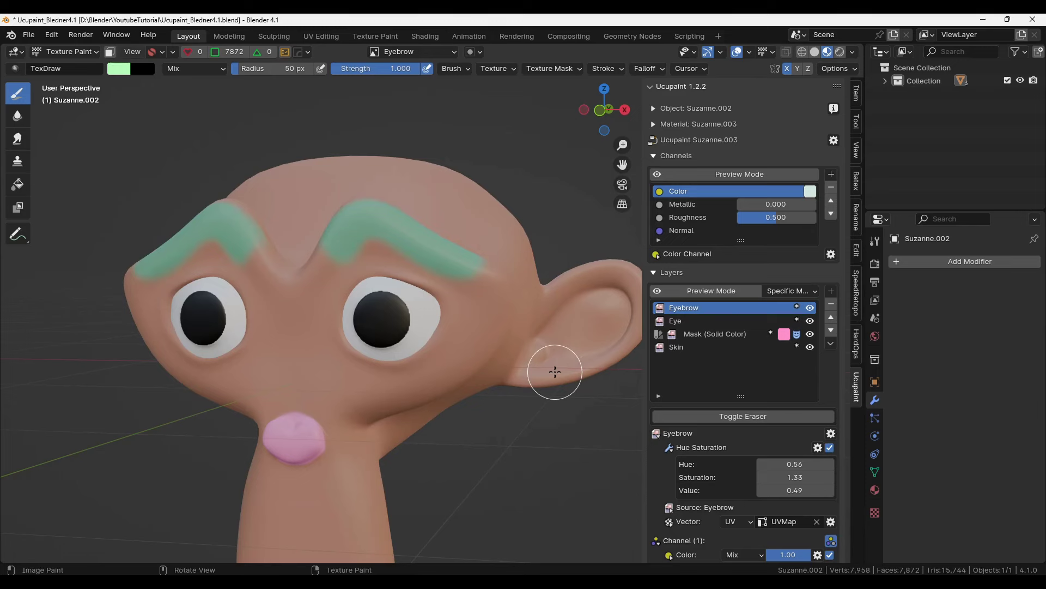
{"action": "left_click", "coordinate": [831, 295]}
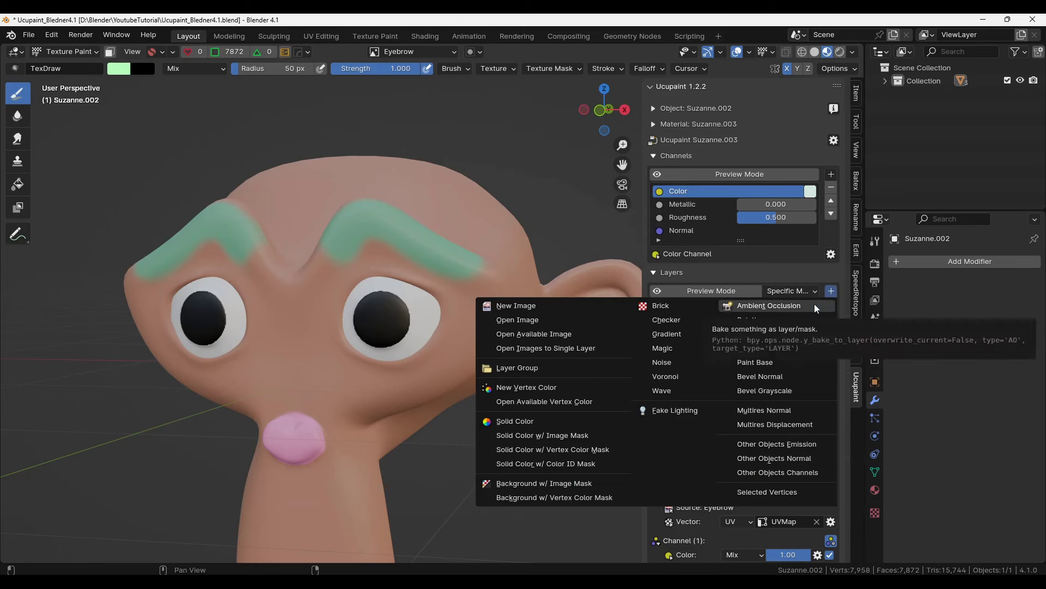
- Add an Ambient Occlusion layer baked with GPU Compute
{"action": "left_click", "coordinate": [813, 306]}
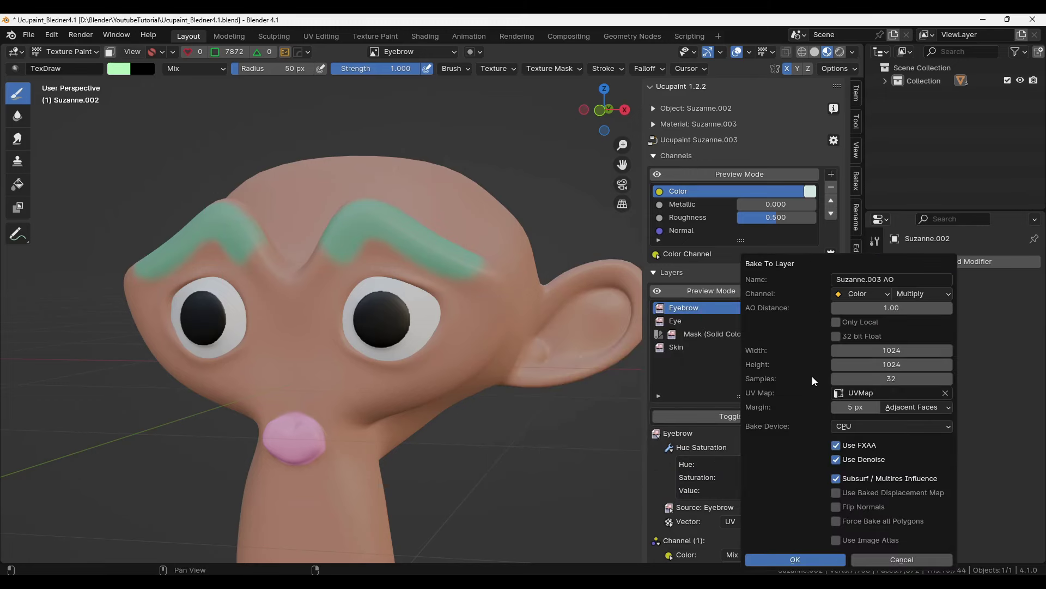
{"action": "left_click", "coordinate": [849, 426]}
{"action": "left_click", "coordinate": [851, 455]}
{"action": "left_click", "coordinate": [816, 559]}
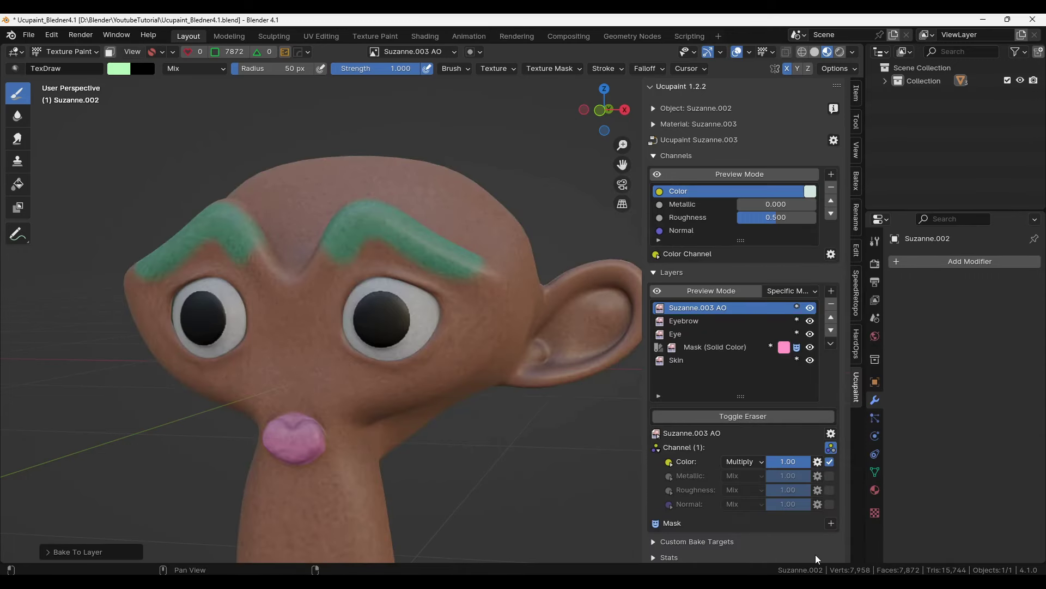
{"action": "scroll", "coordinate": [516, 381], "scroll_direction": "down", "scroll_amount": 2}
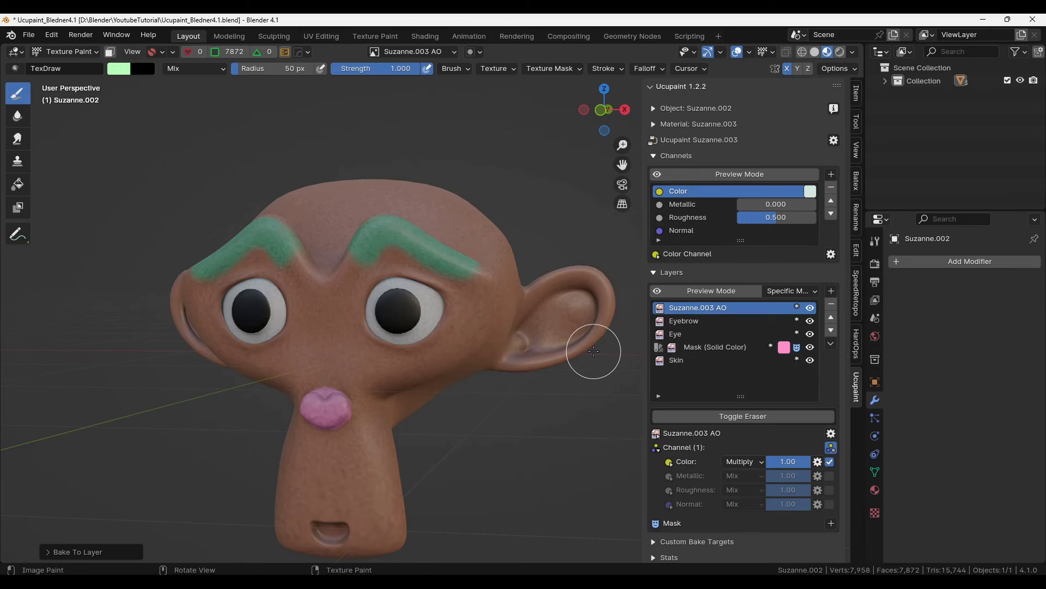
- Rebake the AO layer from its Source settings and save the file
{"action": "left_click", "coordinate": [656, 435]}
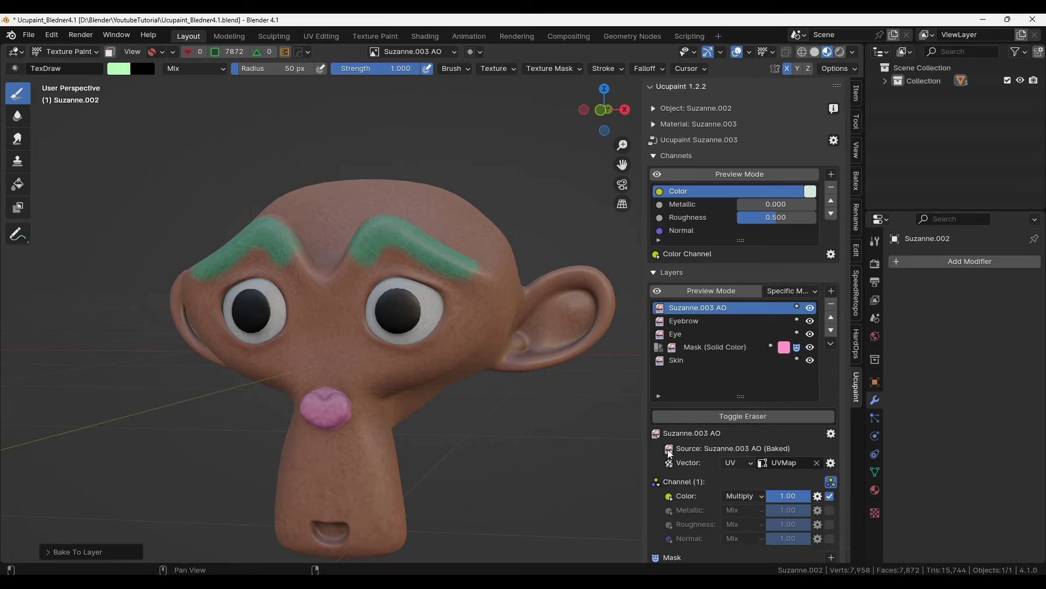
{"action": "left_click", "coordinate": [669, 450]}
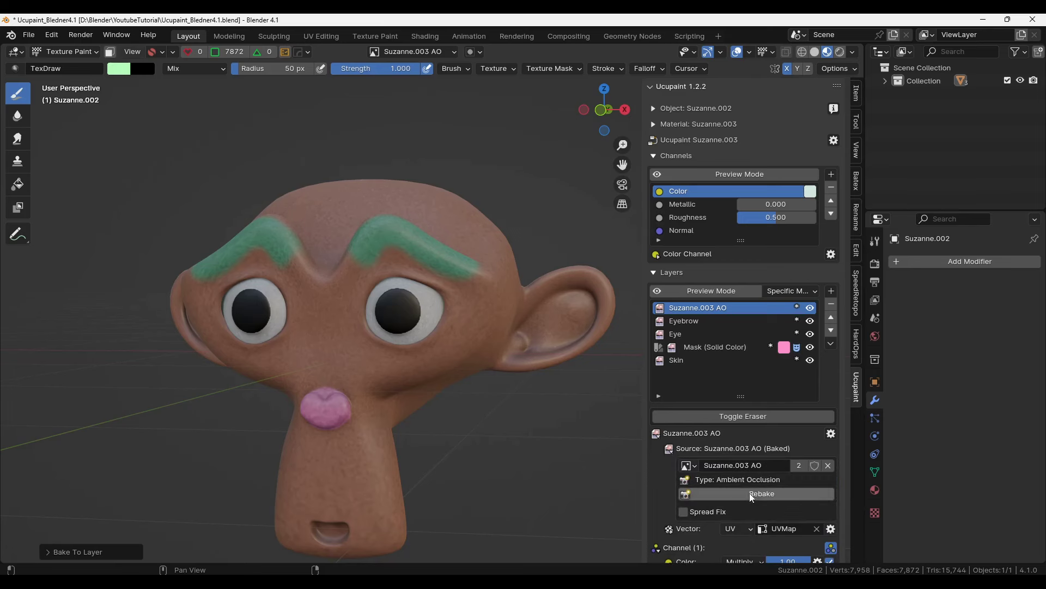
{"action": "left_click", "coordinate": [763, 497]}
{"action": "left_click", "coordinate": [885, 80]}
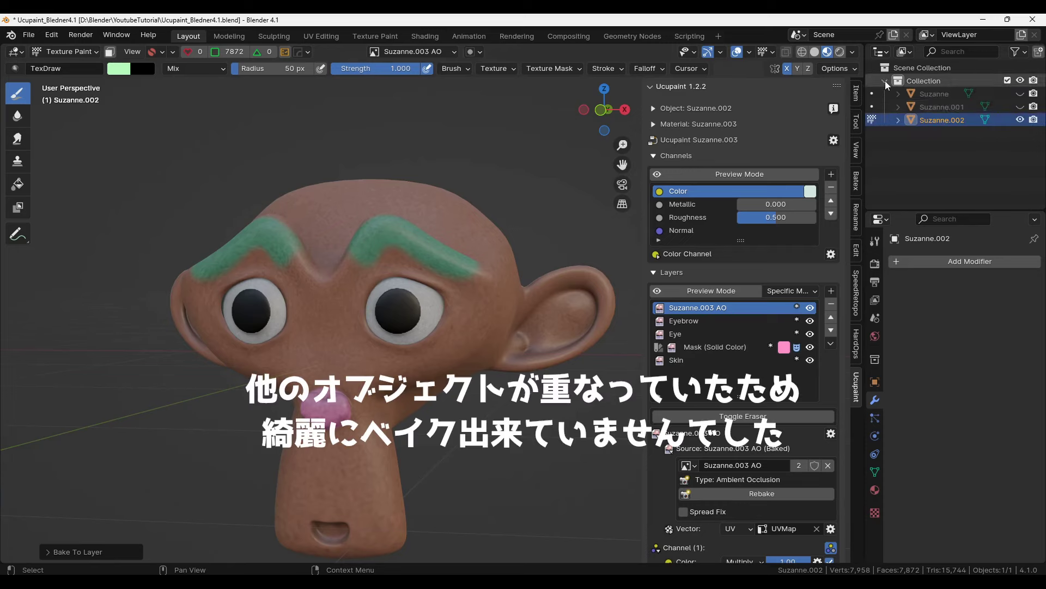
{"action": "left_click", "coordinate": [885, 81]}
{"action": "left_click", "coordinate": [773, 493]}
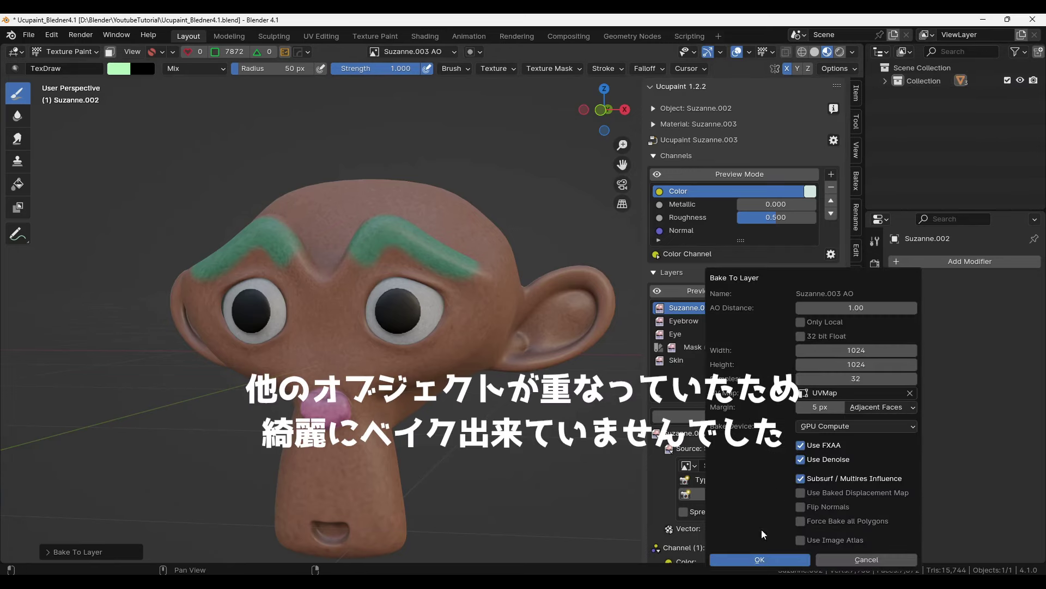
{"action": "left_click", "coordinate": [761, 558]}
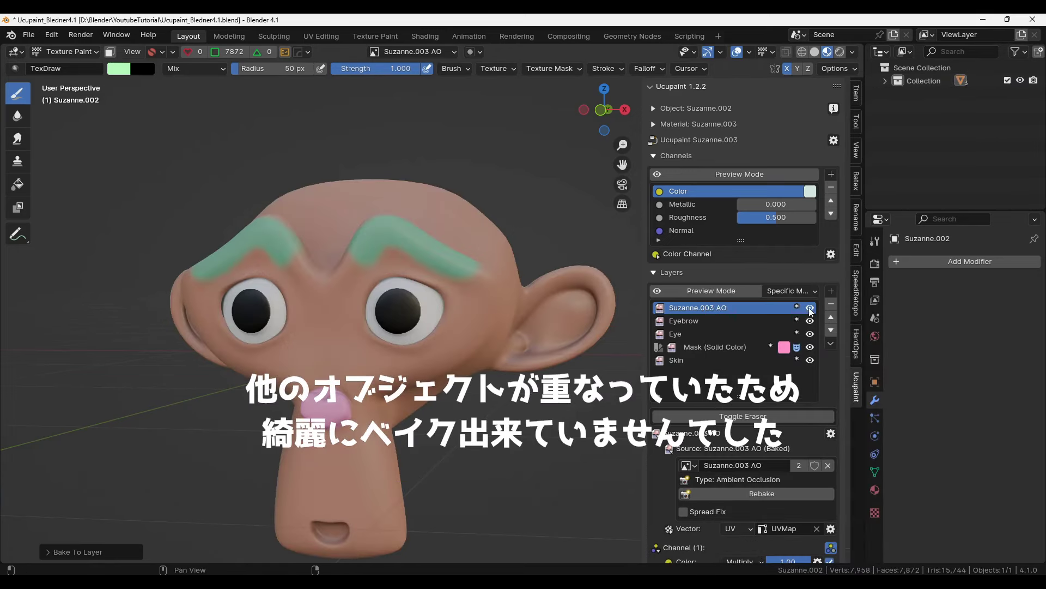
{"action": "key", "text": "ctrl+s"}
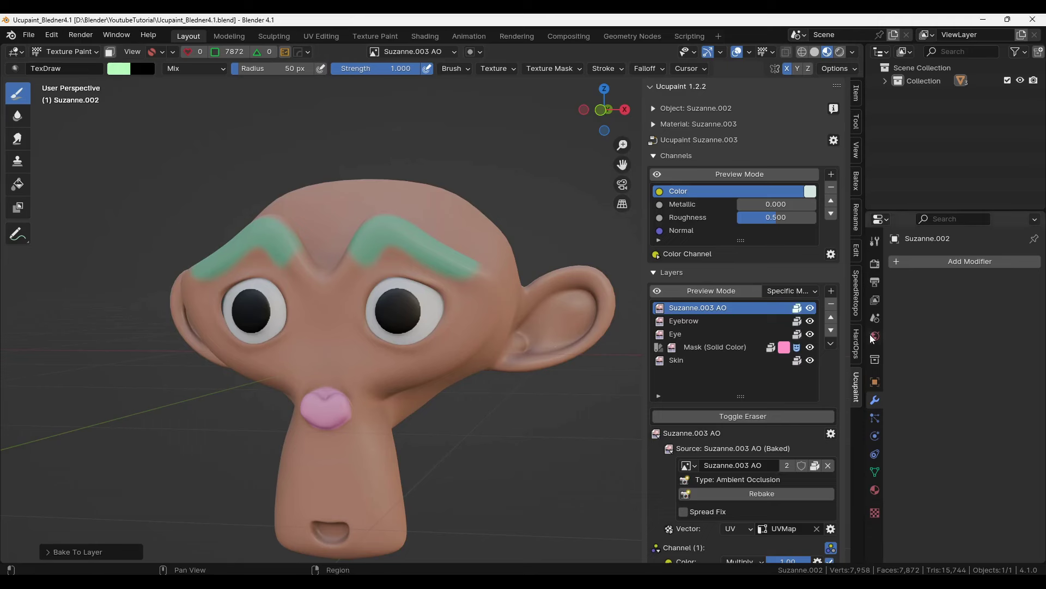
- Add a Voronoi layer on the Normal (Bump Map) channel
{"action": "left_click", "coordinate": [831, 291]}
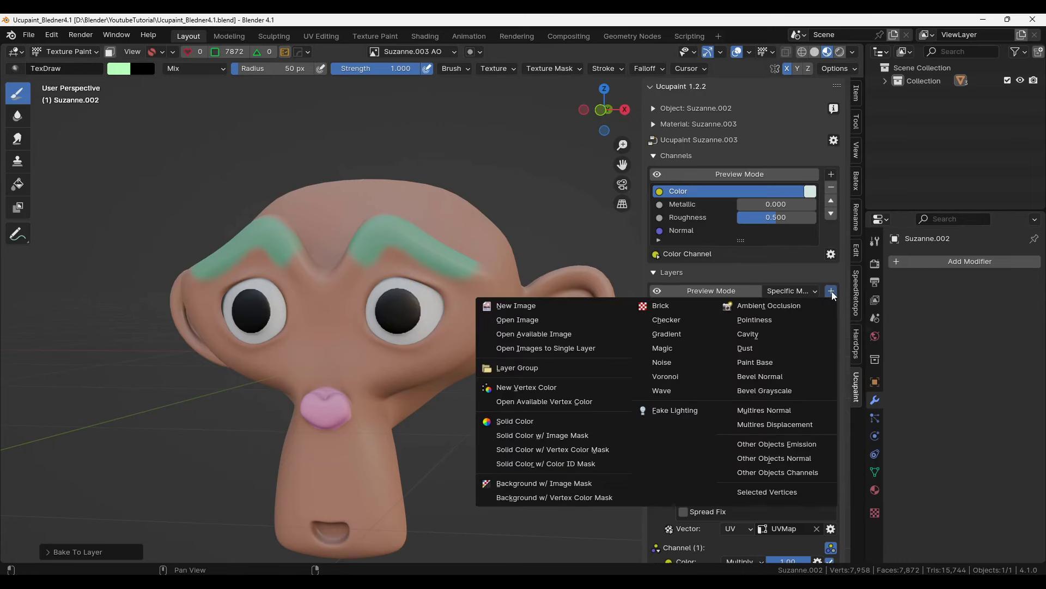
{"action": "left_click", "coordinate": [686, 376]}
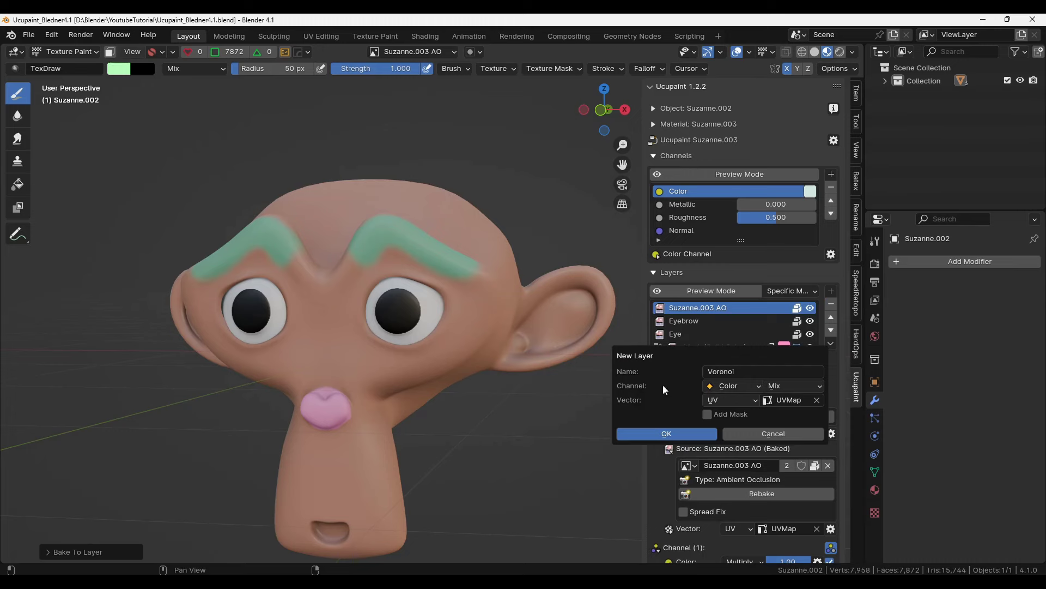
{"action": "left_click", "coordinate": [725, 385]}
{"action": "left_click", "coordinate": [736, 460]}
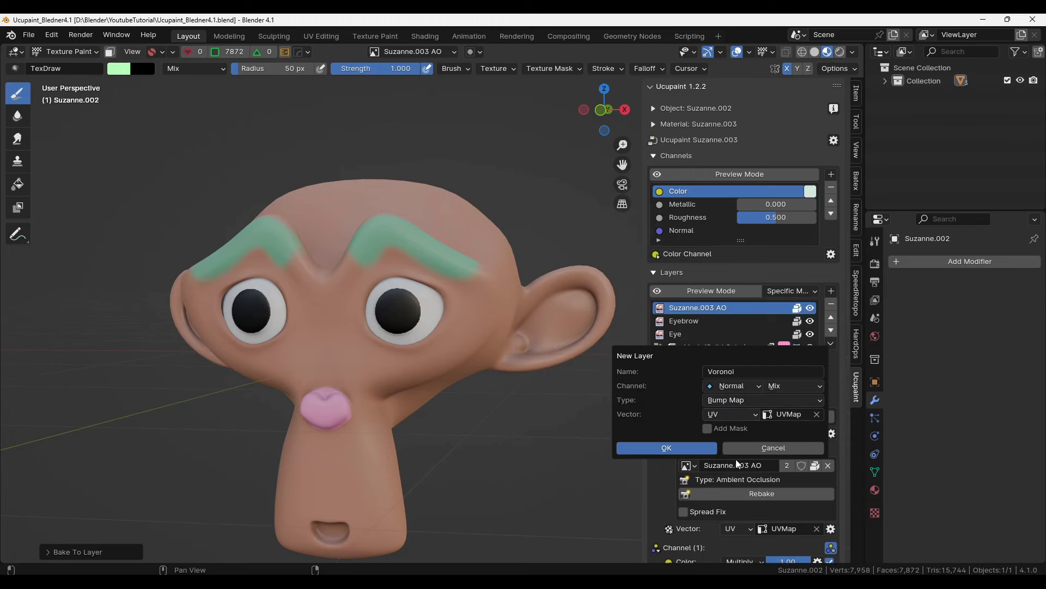
{"action": "left_click", "coordinate": [694, 447]}
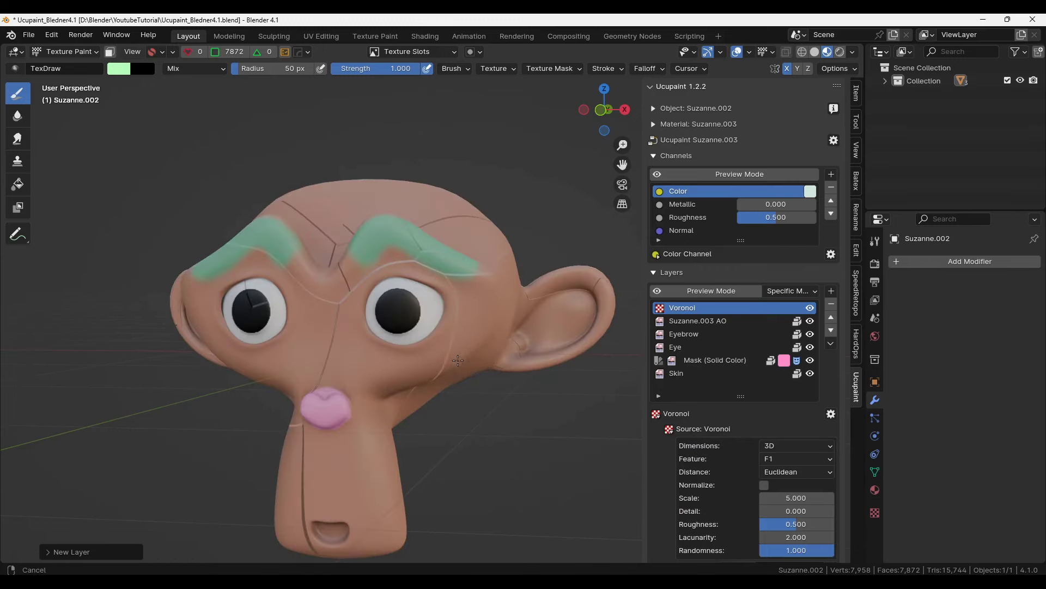
- Raise the Voronoi Scale to 38.300 for dense cracks
{"action": "mouse_move", "coordinate": [471, 345]}
{"action": "middle_mouse_down"}
{"action": "mouse_move", "coordinate": [396, 337]}
{"action": "mouse_move", "coordinate": [428, 327]}
{"action": "middle_mouse_up"}
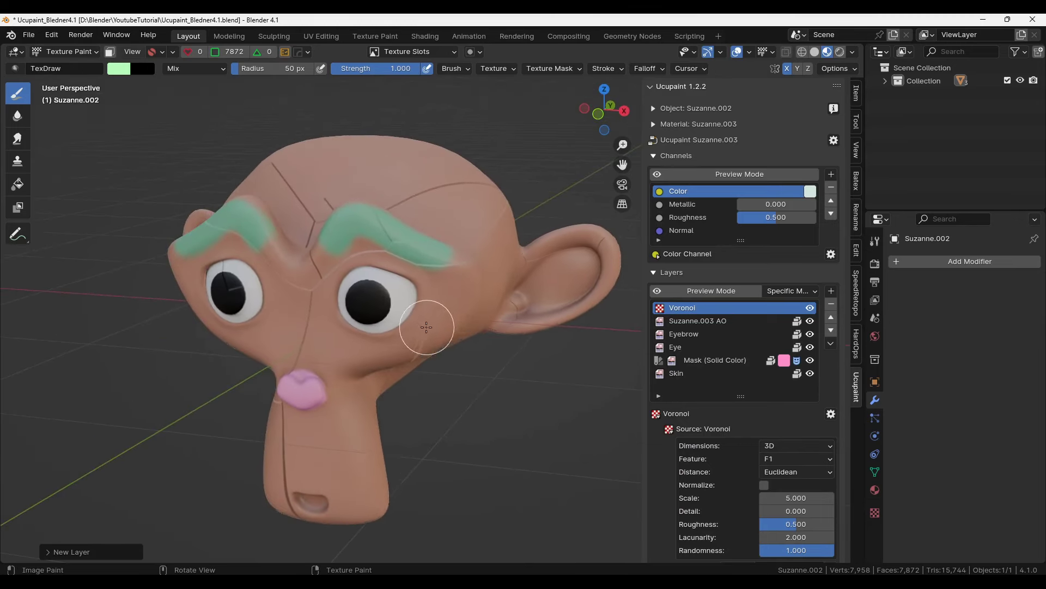
{"action": "scroll", "coordinate": [728, 368], "scroll_direction": "down", "scroll_amount": 5}
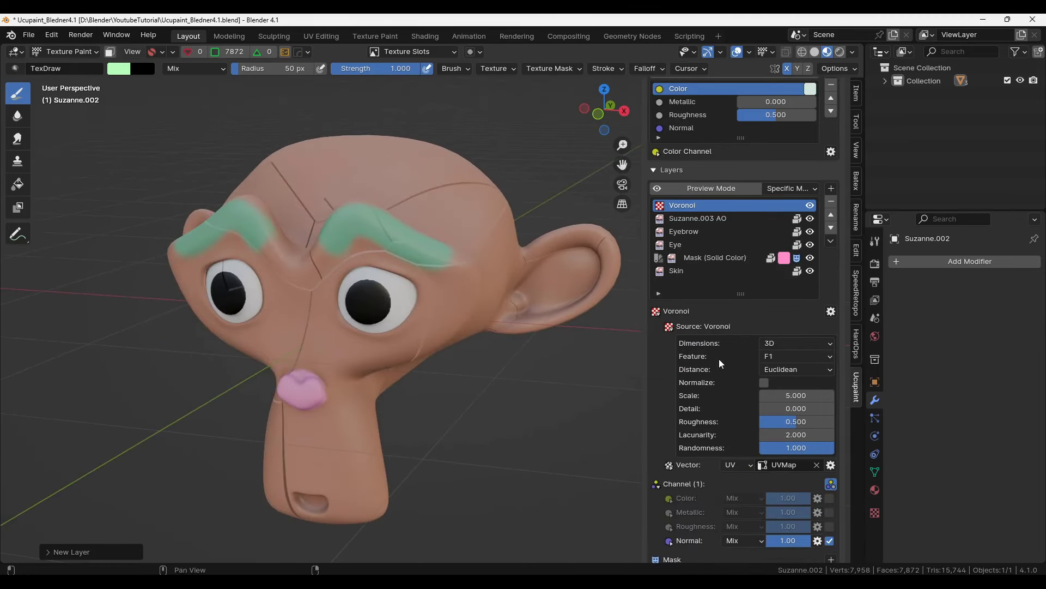
{"action": "left_click_drag", "start_coordinate": [765, 395], "coordinate": [834, 396]}
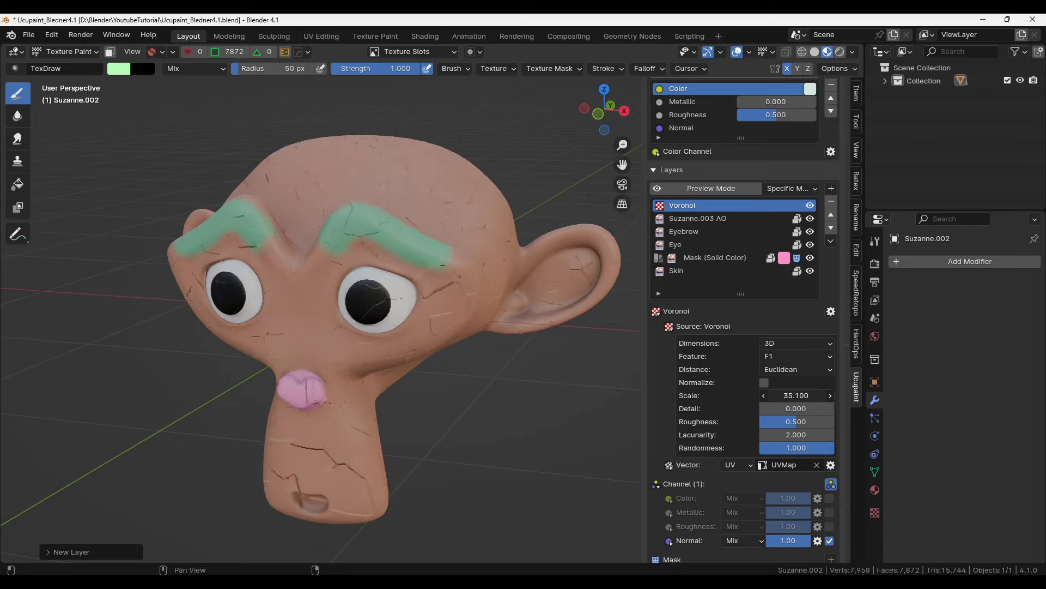
{"action": "middle_click_drag", "start_coordinate": [447, 355], "coordinate": [534, 371]}
{"action": "scroll", "coordinate": [833, 311], "scroll_direction": "up", "scroll_amount": 1}
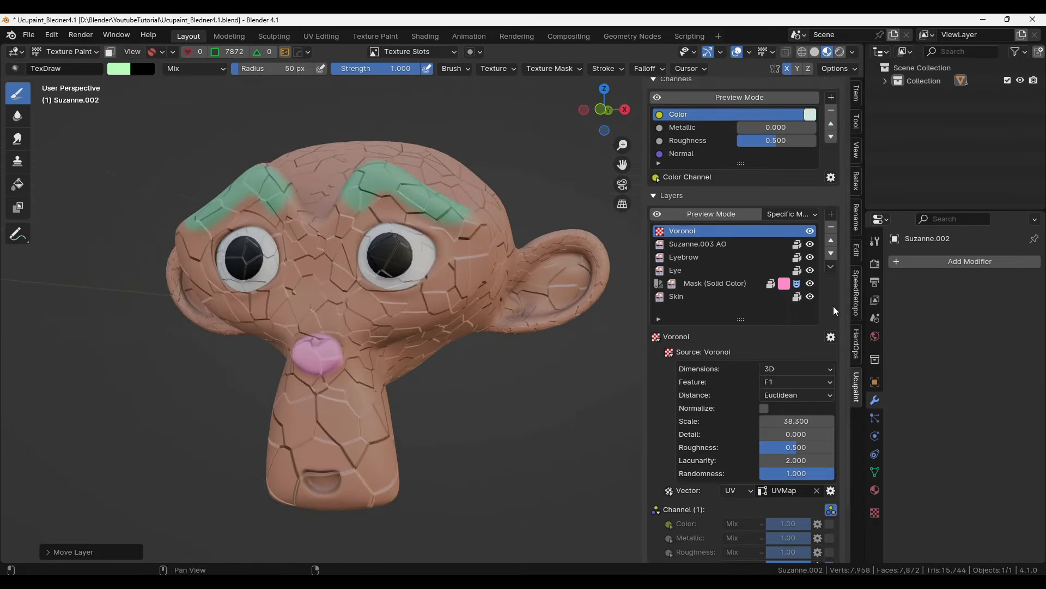
{"action": "left_click", "coordinate": [831, 253]}
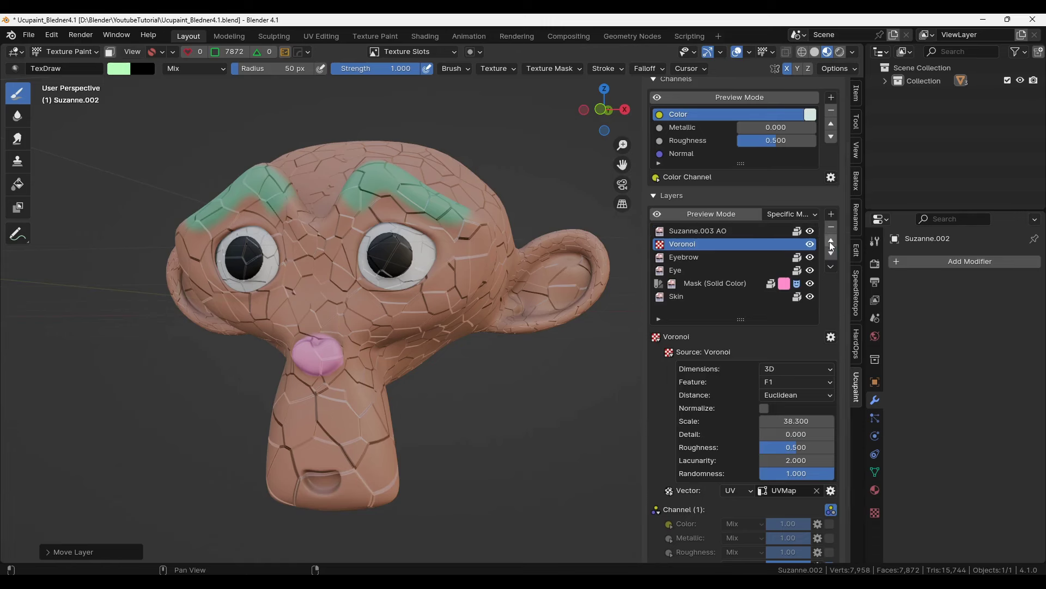
{"action": "left_click", "coordinate": [831, 240]}
{"action": "left_click", "coordinate": [831, 267]}
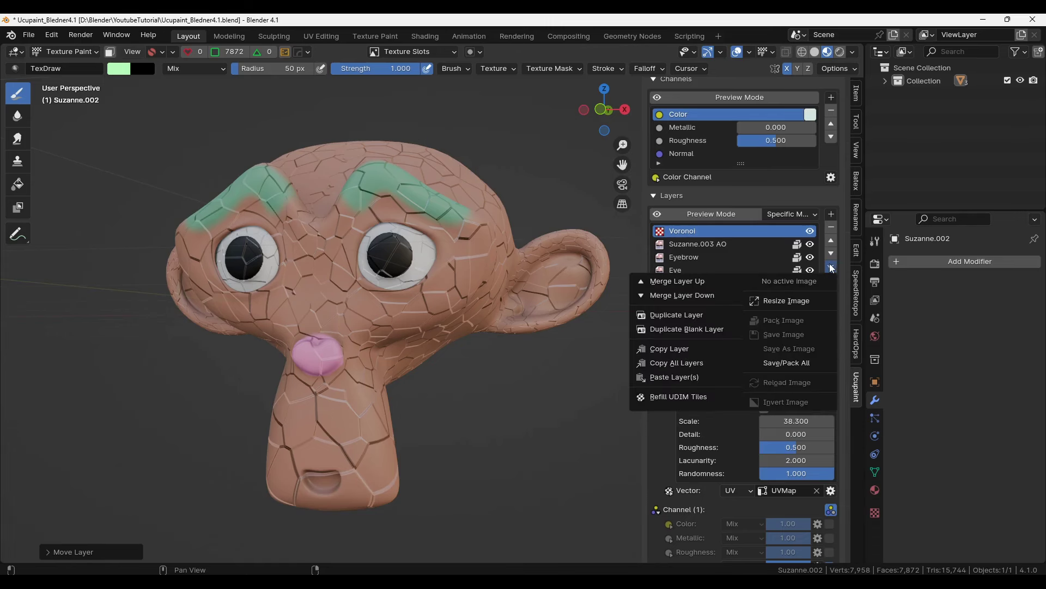